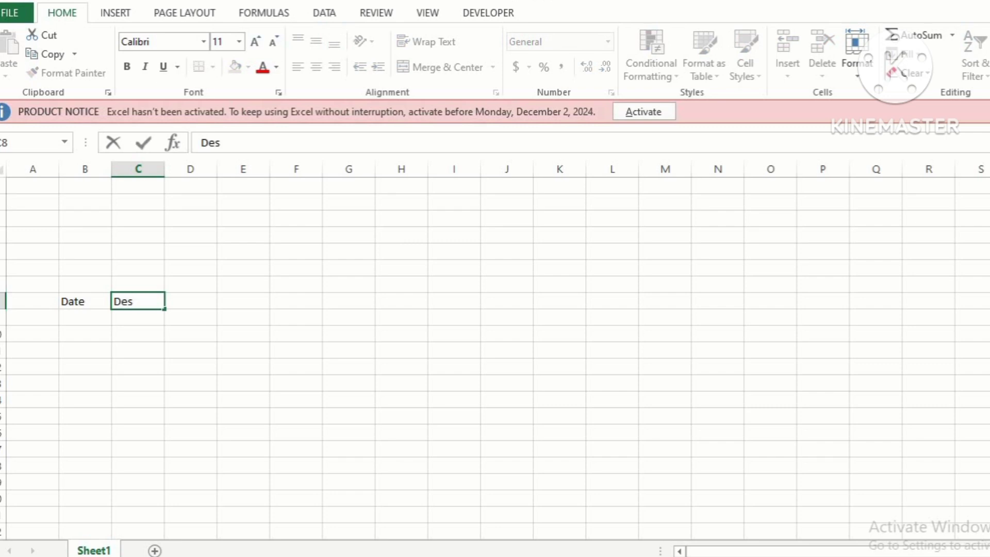
- Fill cells C8 to G8 with the headers Description, Debit, Credit, Total and Status
text(cription)
key(Tab)
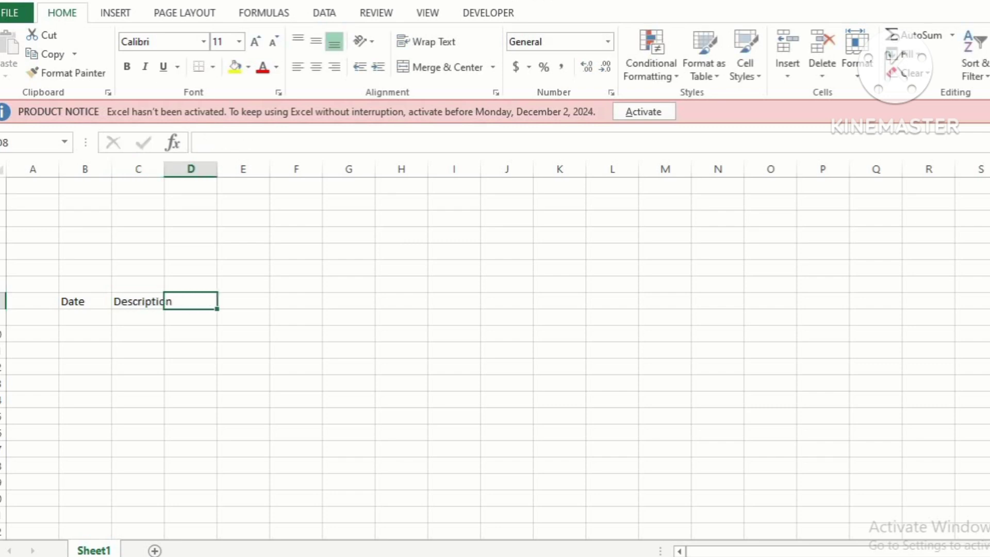
text(Debit)
key(Tab)
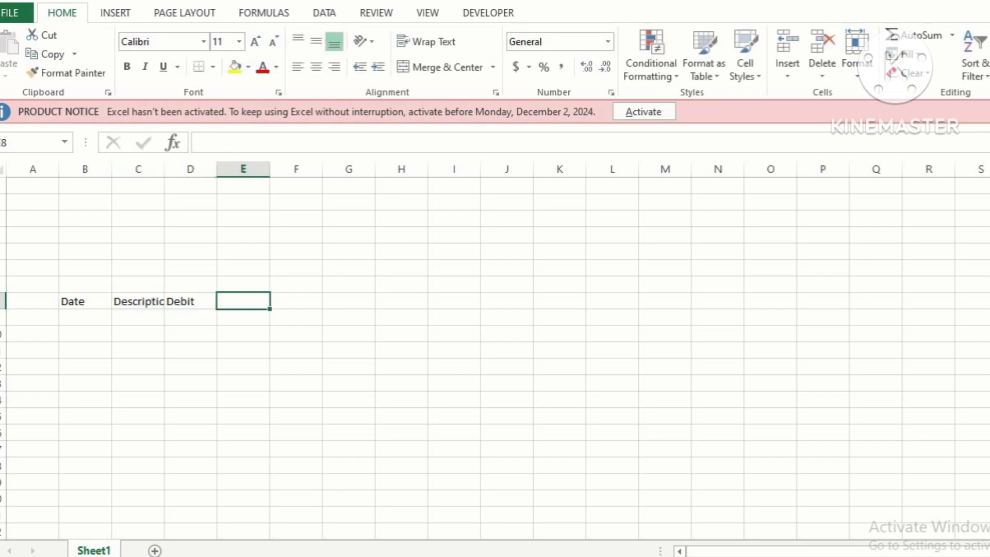
text(Credit)
key(Tab)
text(To)
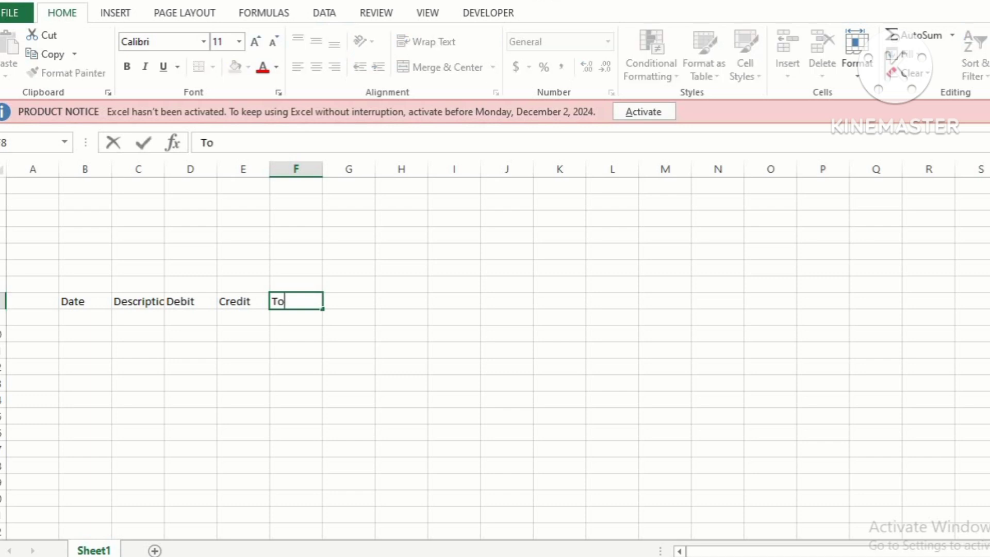
text(tal)
key(Tab)
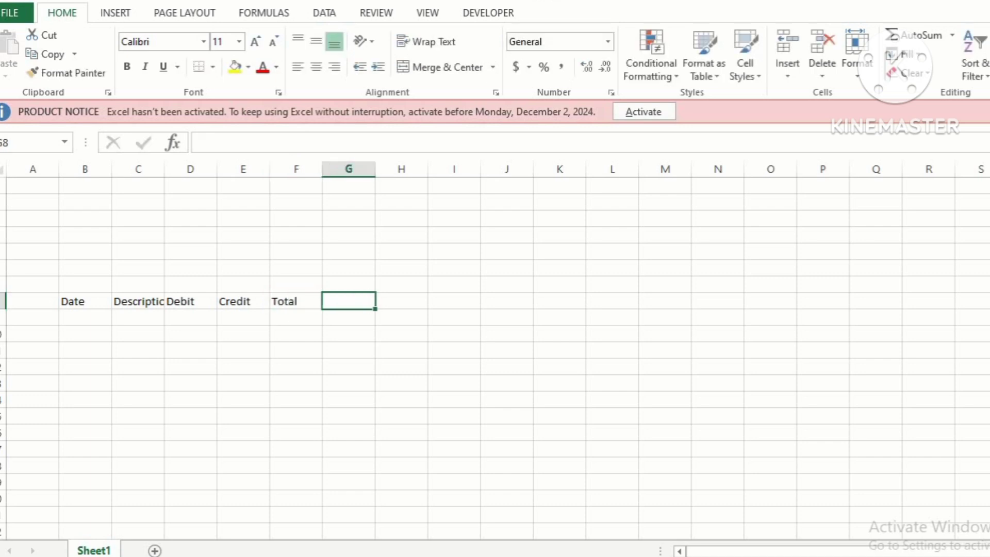
text(Status)
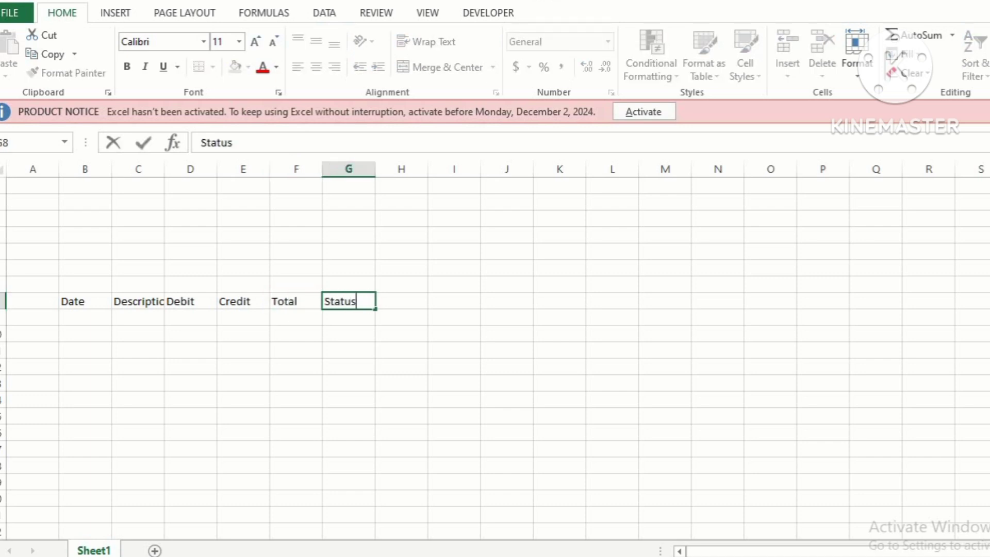
key(Tab)
- Set the width of the Date column (column B) to 15
key(Left)
key(Left)
key(Left)
key(Left)
key(Left)
key(Left)
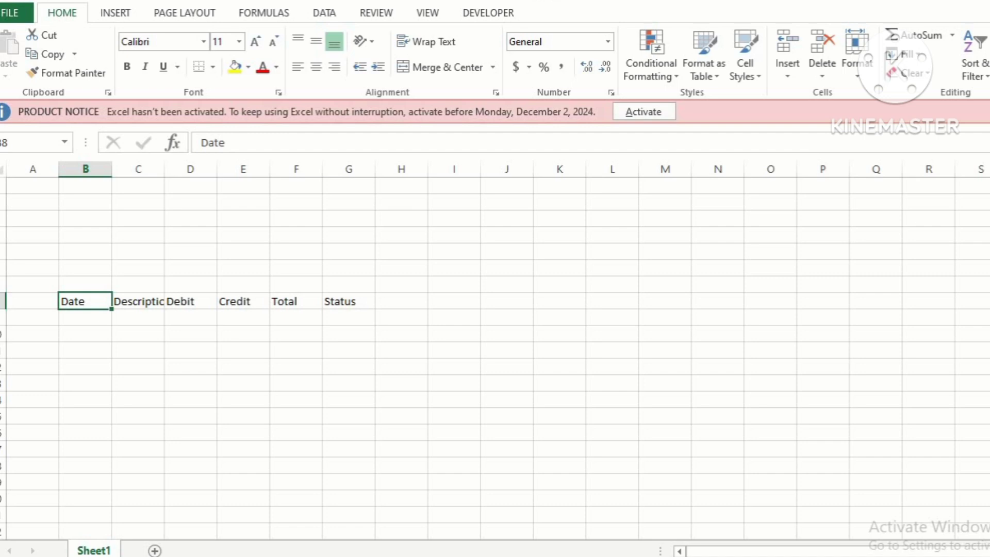
key(shift+Right)
key(Left)
key(Right)
key(ctrl+space)
key(shift+F10)
key(Up)
key(Up)
key(Up)
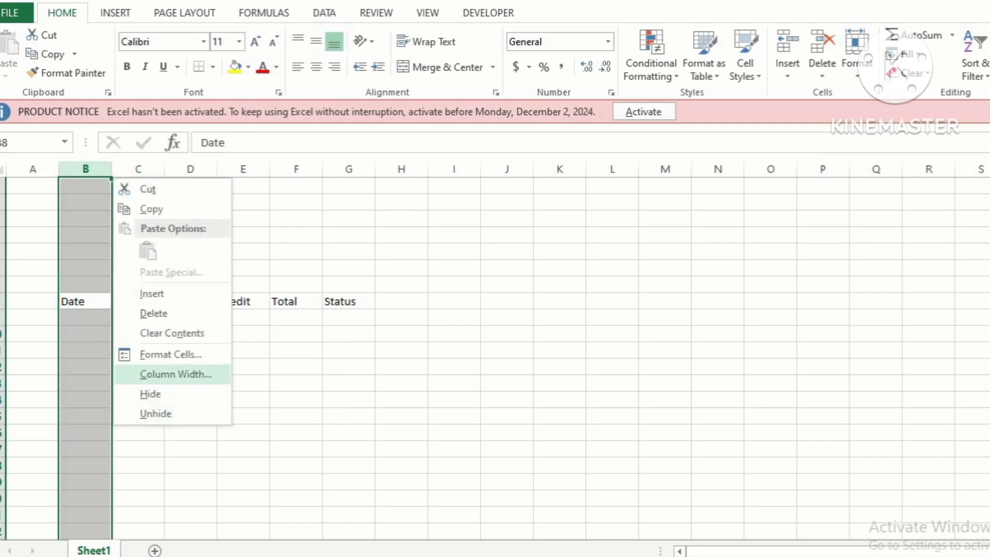
key(Return)
text(15)
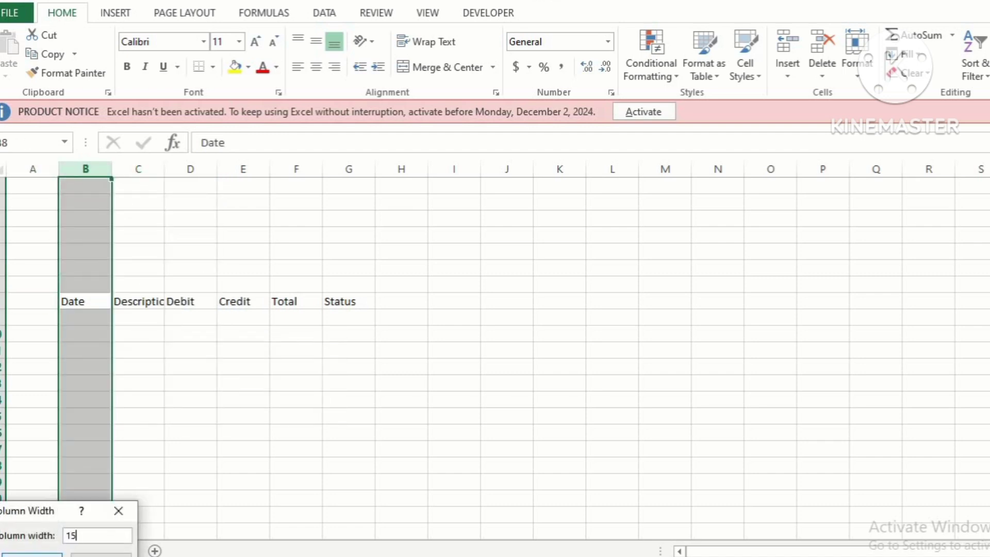
key(Return)
- Set the width of the Description column (column C) to 25
key(Right)
key(ctrl+space)
key(shift+F10)
key(Up)
key(Up)
key(Up)
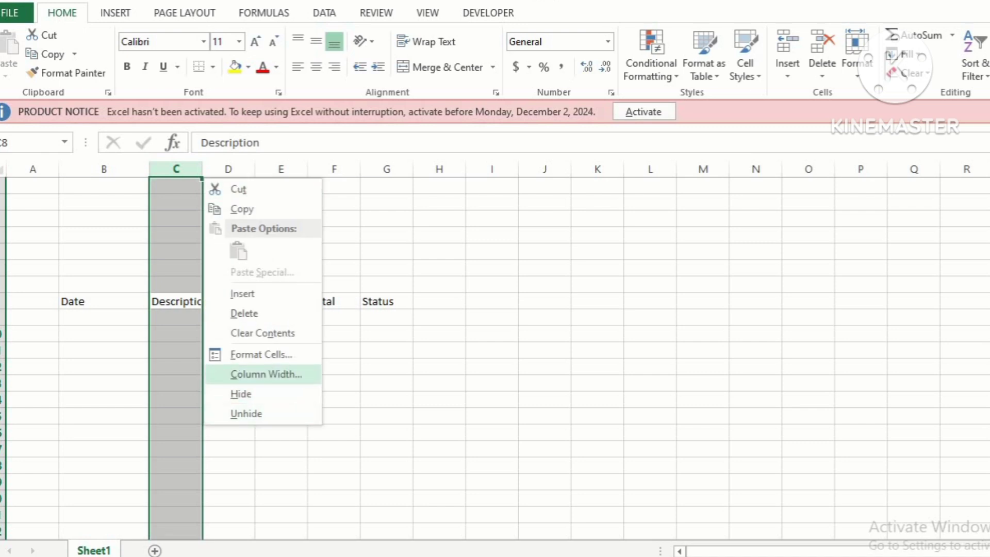
key(Return)
text(25)
key(Return)
- Set the width of the Debit, Credit and Total columns (D to F) to 18
key(Right)
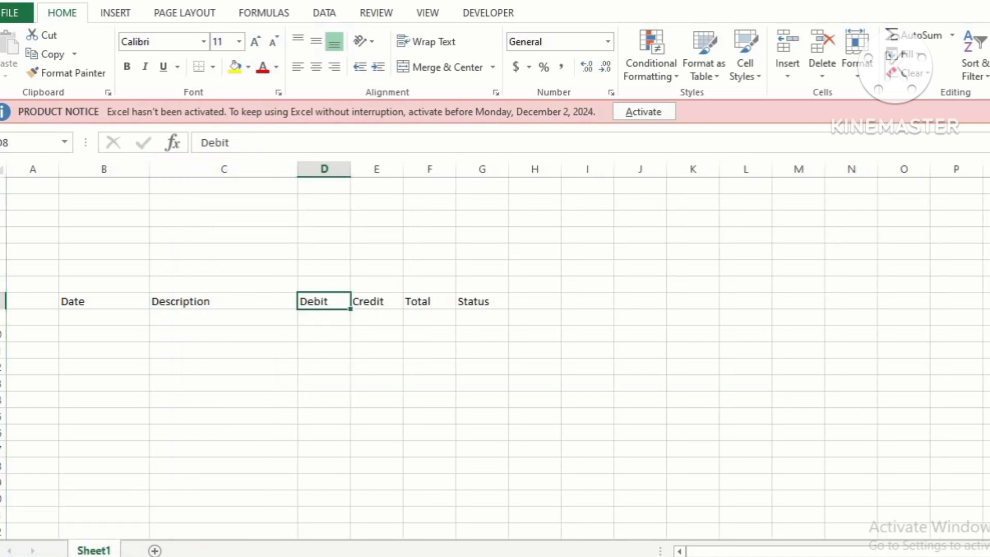
key(shift+Right)
key(shift+Right)
key(ctrl+space)
key(shift+F10)
key(Up)
key(Up)
key(Up)
key(Return)
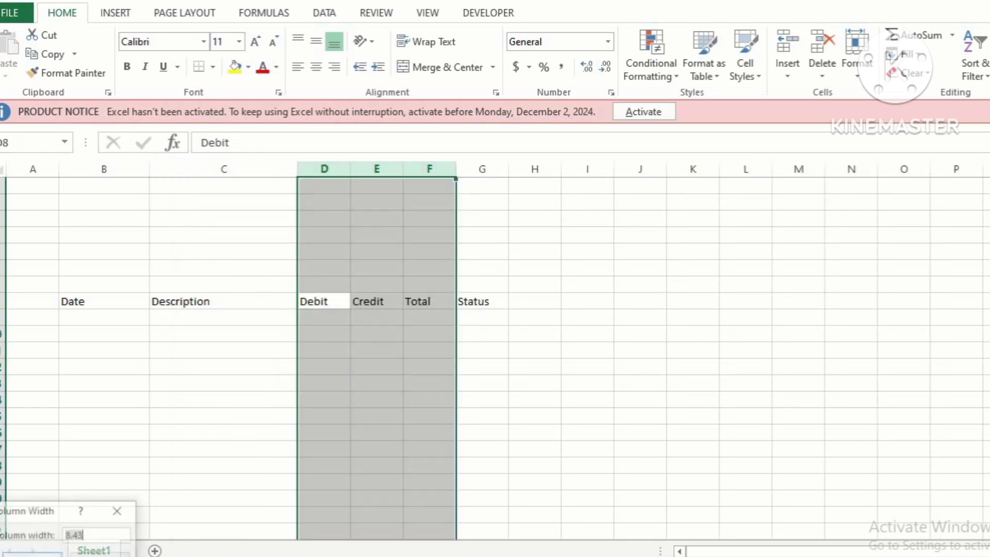
text(18)
key(Return)
- Set the width of the Status column (column G) to 7
key(Right)
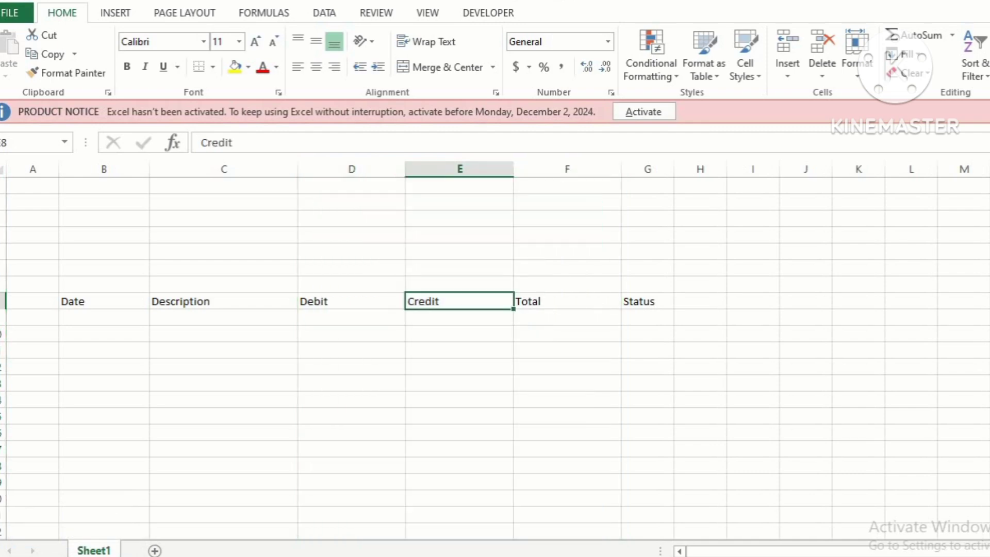
key(Right)
key(Right)
key(ctrl+space)
key(Up)
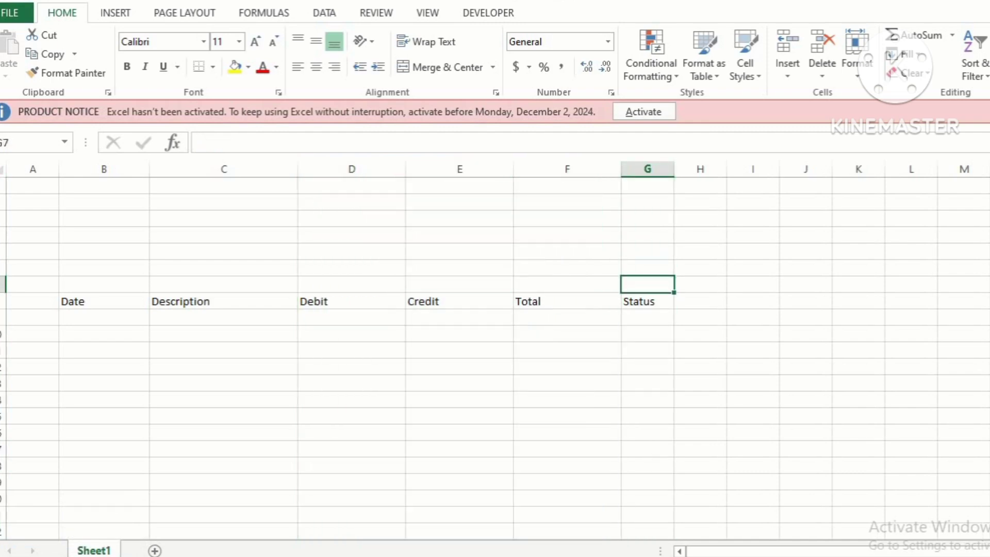
key(ctrl+space)
key(shift+F10)
key(Up)
key(Up)
key(Up)
key(Return)
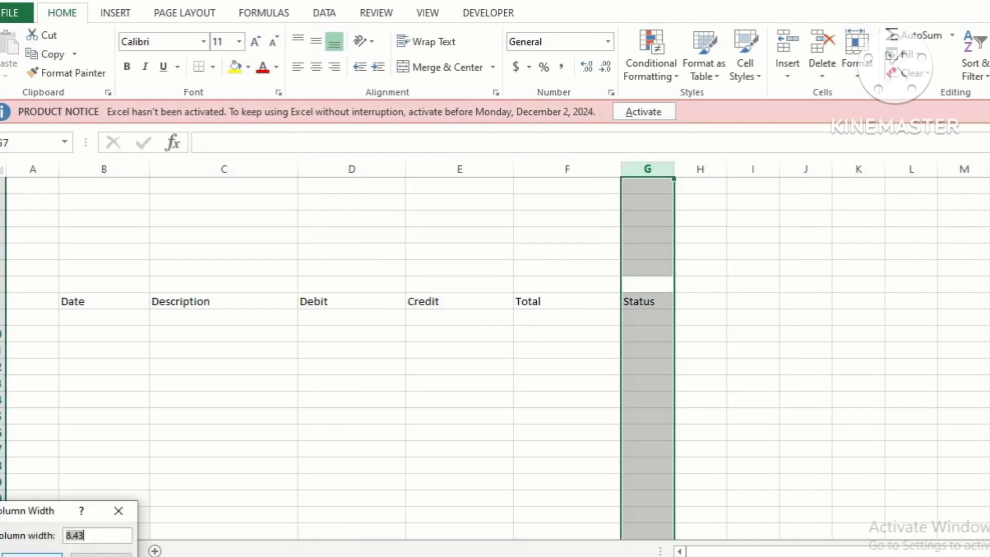
key(BackSpace)
text(7)
key(Return)
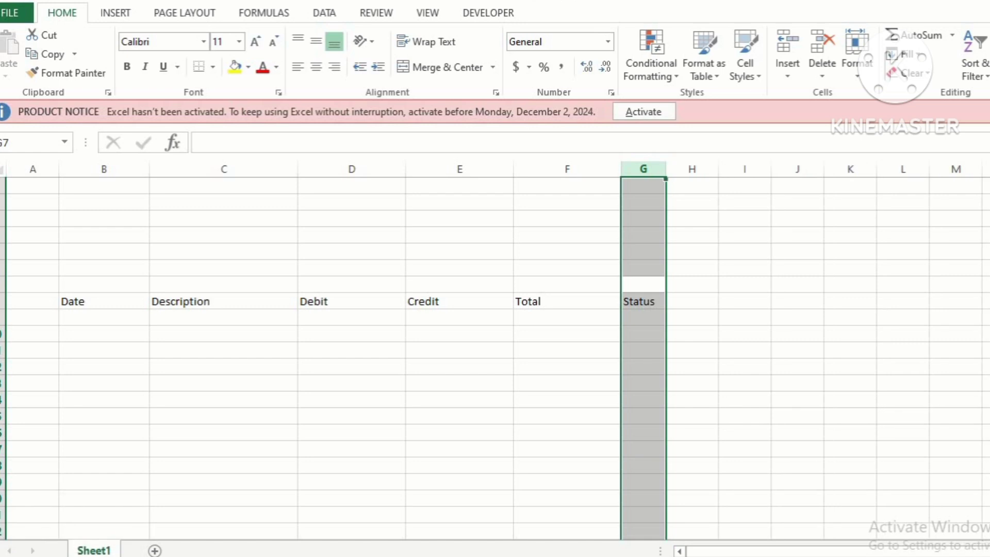
key(Down)
key(shift+Left)
key(shift+Left)
key(shift+Left)
key(shift+Left)
key(shift+Left)
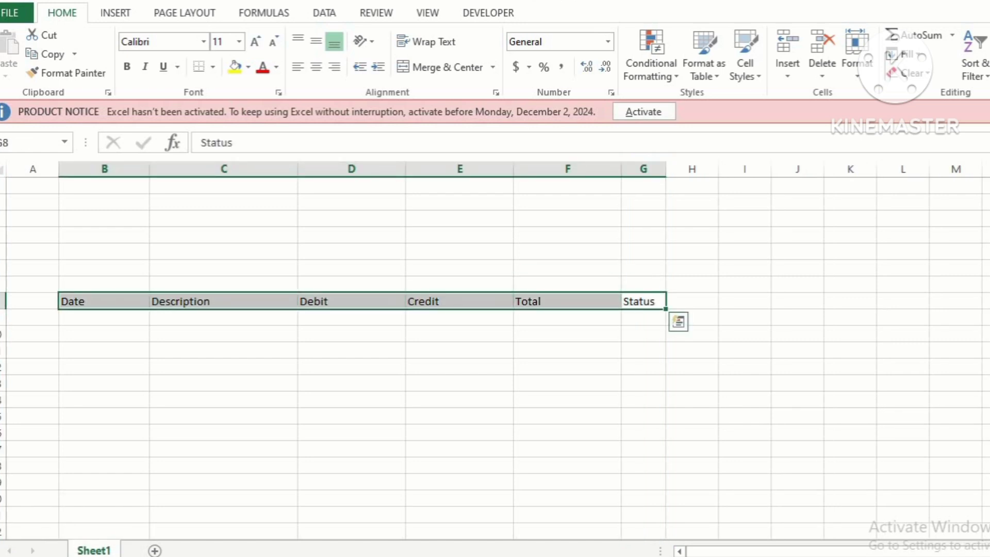
key(ctrl+space)
key(shift+F10)
key(s)
key(Escape)
key(Down)
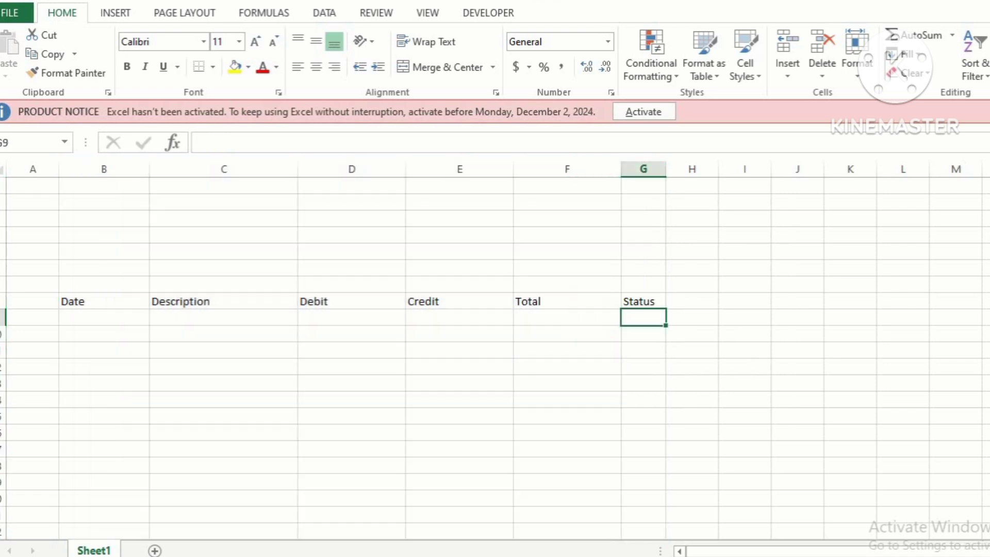
- Increase the row height of the header row (row 8) slightly
key(Up)
key(shift+space)
key(shift+F10)
key(Up)
key(Up)
key(Up)
key(Return)
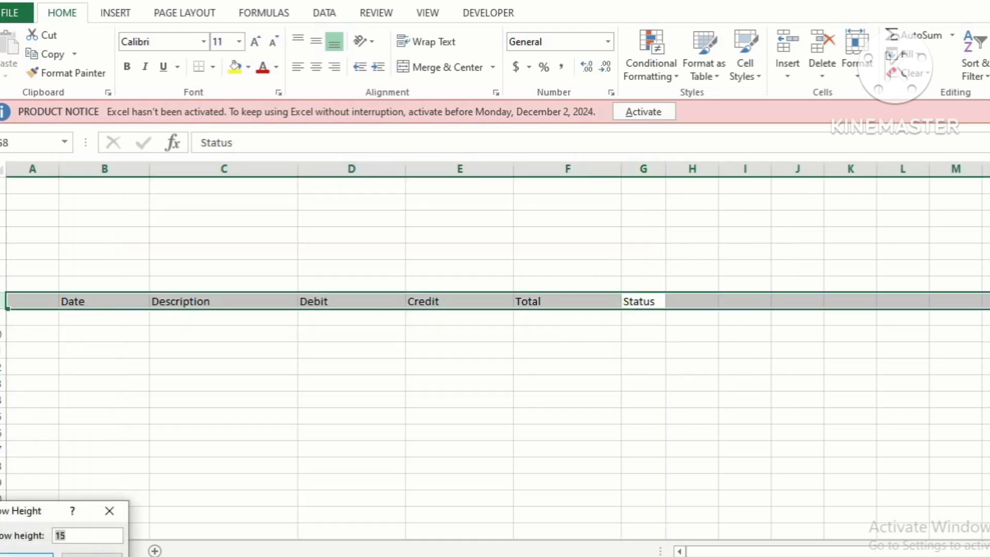
key(Return)
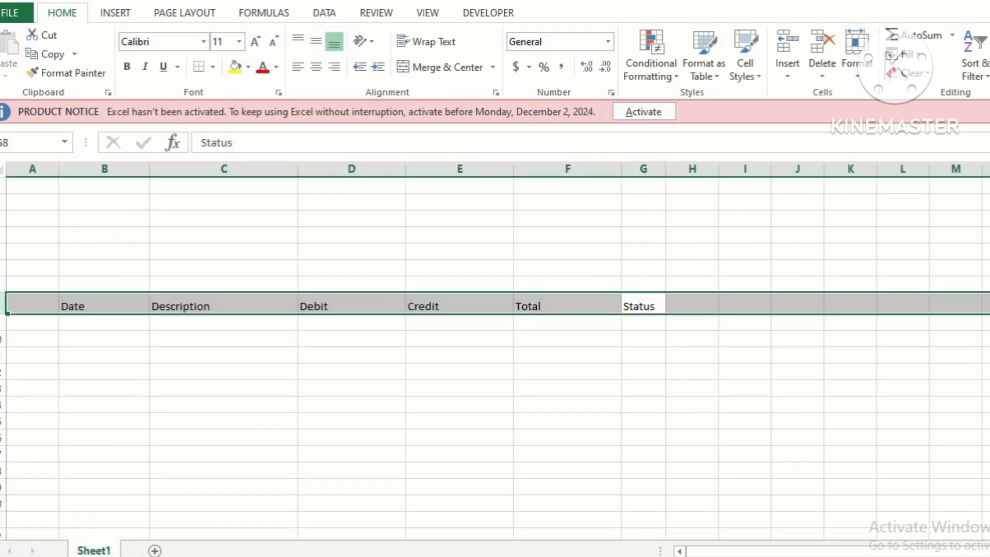
- Center the header row's text horizontally and vertically and make it bold
key(alt+h)
key(a)
key(c)
key(alt+h)
key(a)
key(m)
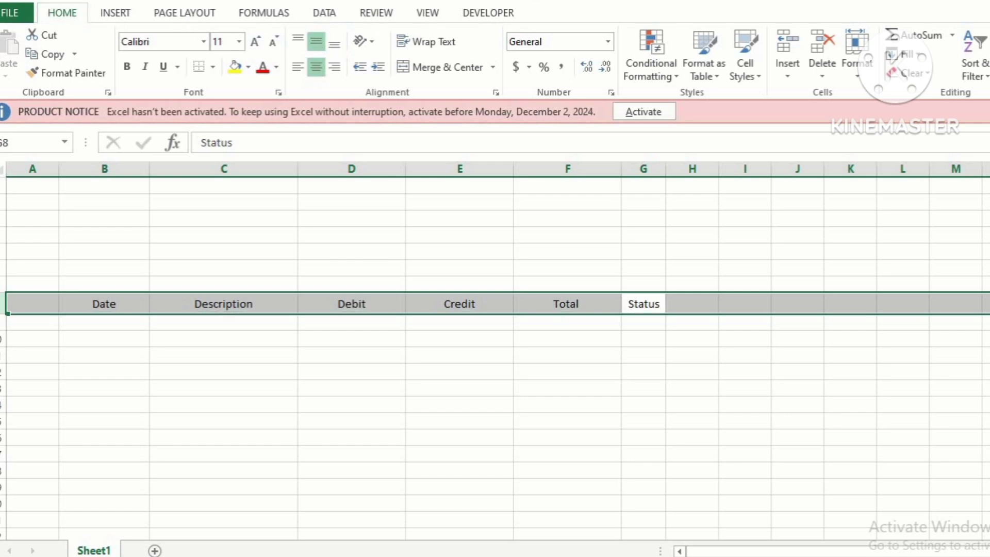
key(ctrl+b)
- Fill the header cells B8 to G8 with a light gold theme colour
key(Down)
key(Up)
key(Left)
key(Left)
key(Left)
key(Left)
key(Left)
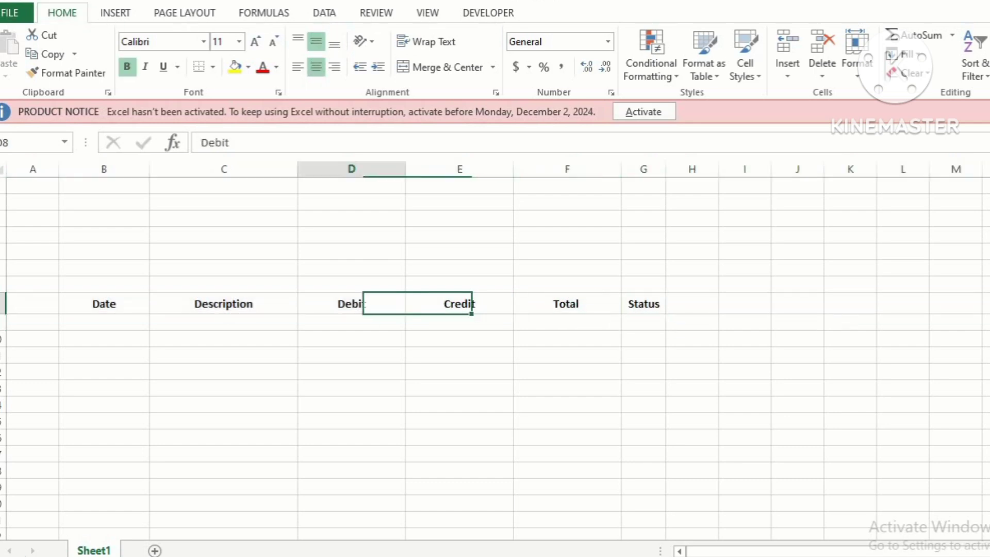
key(shift+Right)
key(shift+Right)
key(shift+Right)
key(shift+Right)
key(shift+Right)
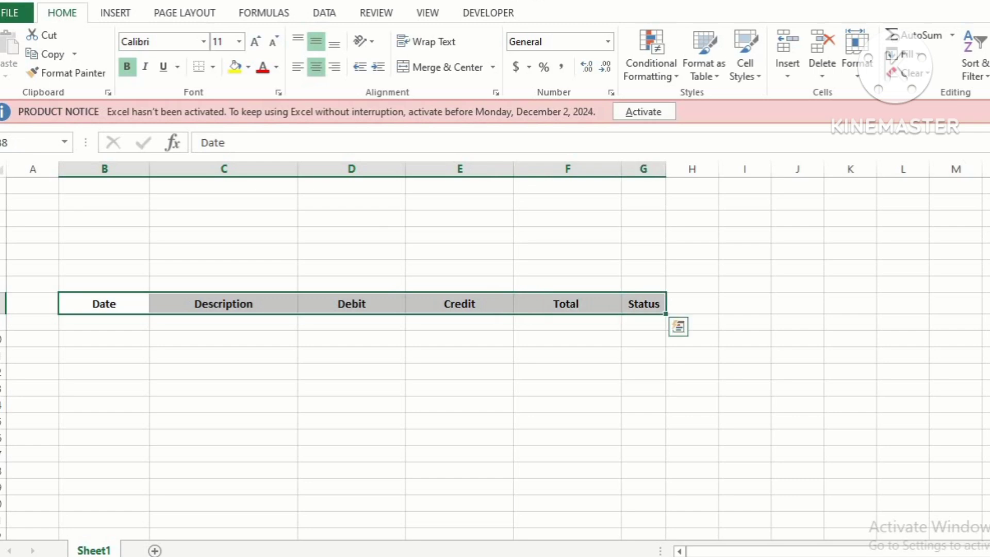
key(alt)
key(h)
key(h)
key(Down)
key(Down)
key(Right)
key(Right)
key(Right)
key(Right)
key(Right)
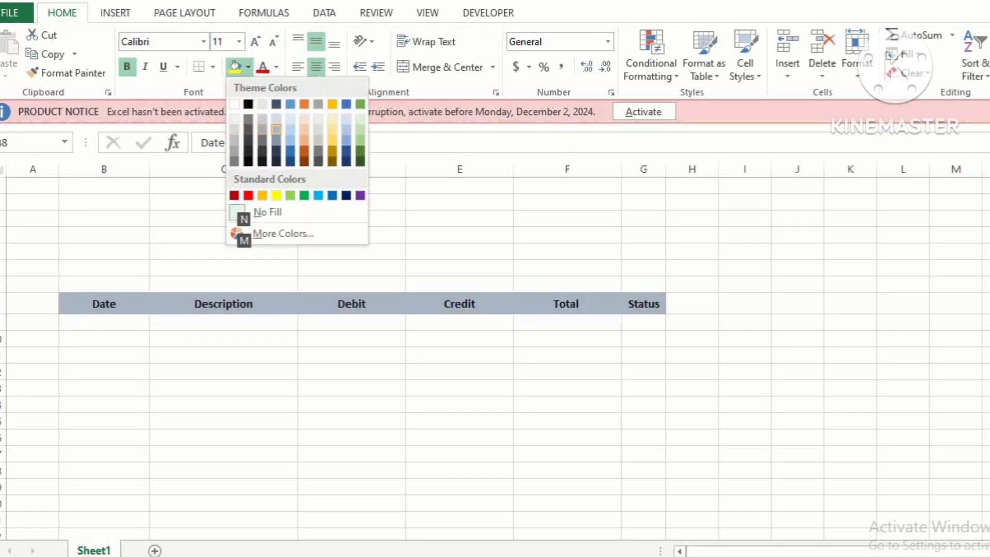
key(Right)
key(Right)
key(Return)
key(Up)
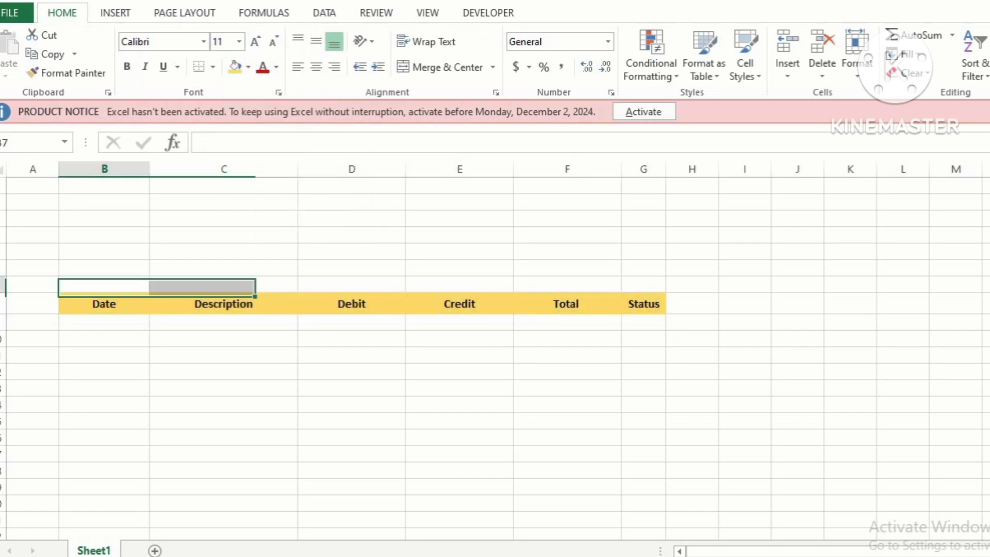
key(Up)
key(Up)
key(Down)
key(Down)
key(Down)
key(Up)
key(Up)
key(Up)
key(Up)
key(Up)
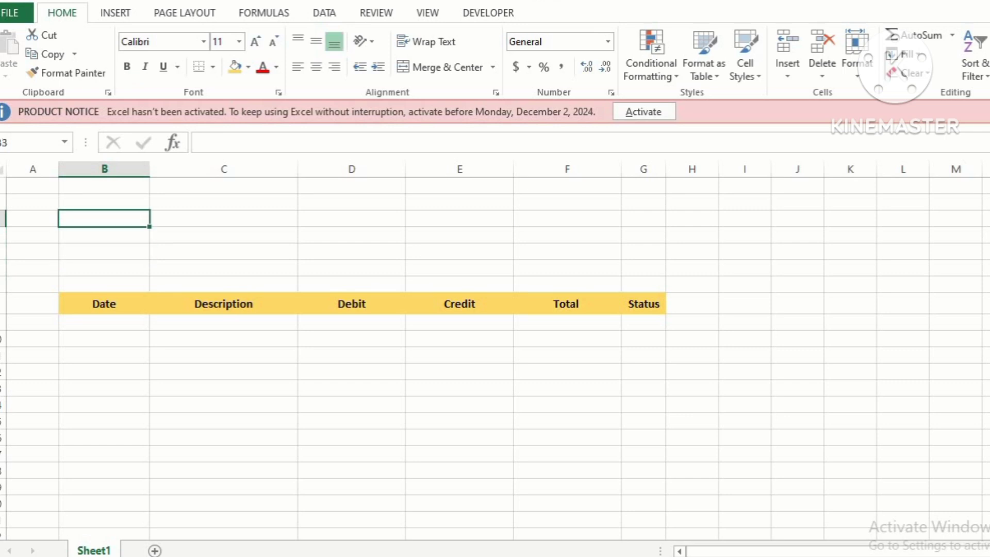
key(shift+Right)
key(shift+Right)
key(shift+Right)
key(shift+Right)
key(shift+Right)
key(shift+Down)
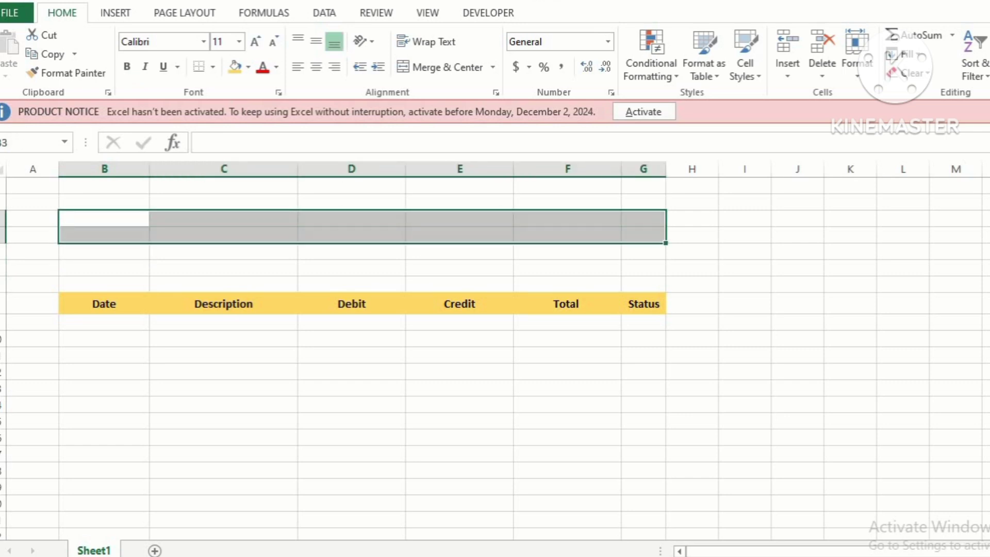
key(alt)
key(Escape)
- Apply the custom number format dd-mmm-yyyy to the whole Date column (column B)
key(Down)
key(Down)
key(Down)
key(Down)
key(Down)
key(Down)
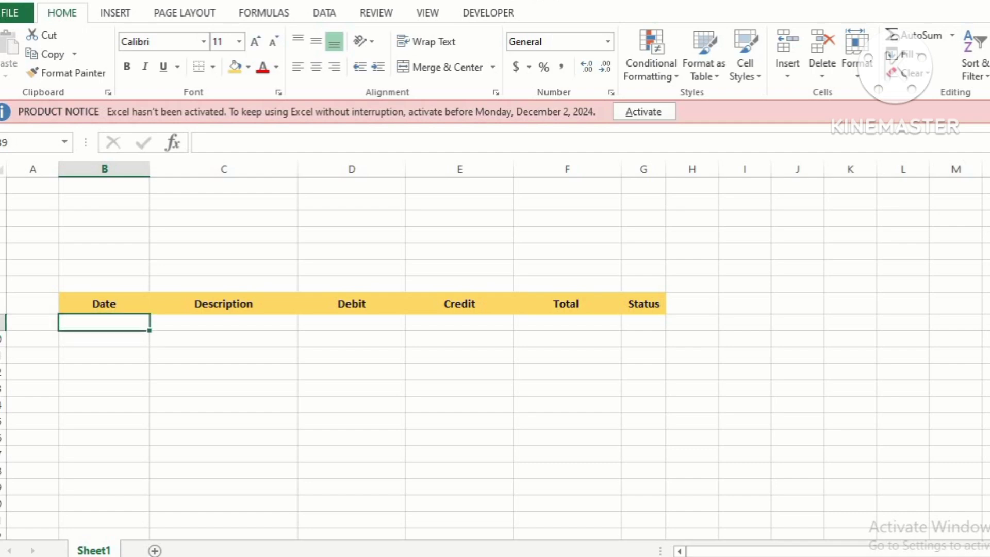
key(ctrl+space)
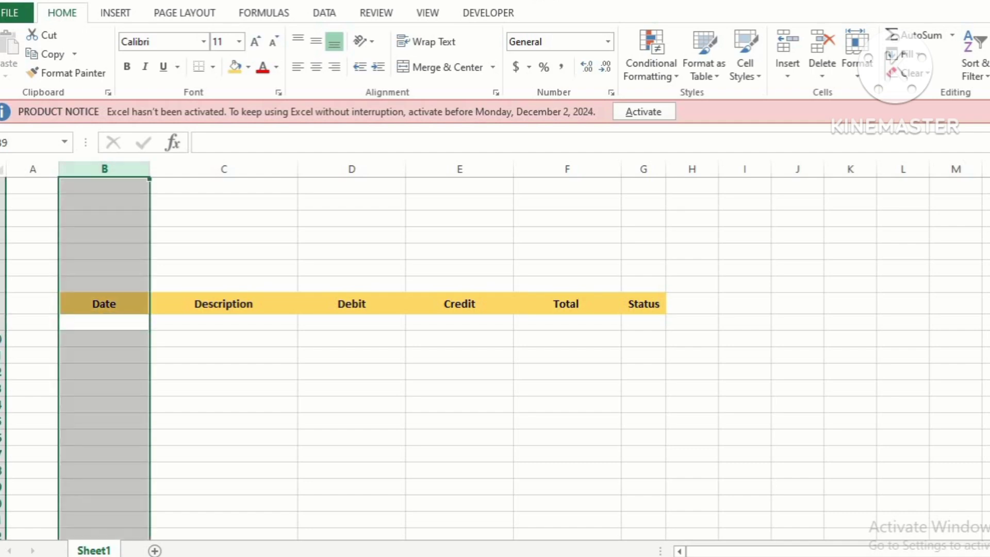
key(ctrl+1)
key(Down)
key(Down)
key(Down)
key(Down)
key(Down)
key(Down)
key(Down)
key(Down)
key(Down)
key(Down)
key(Down)
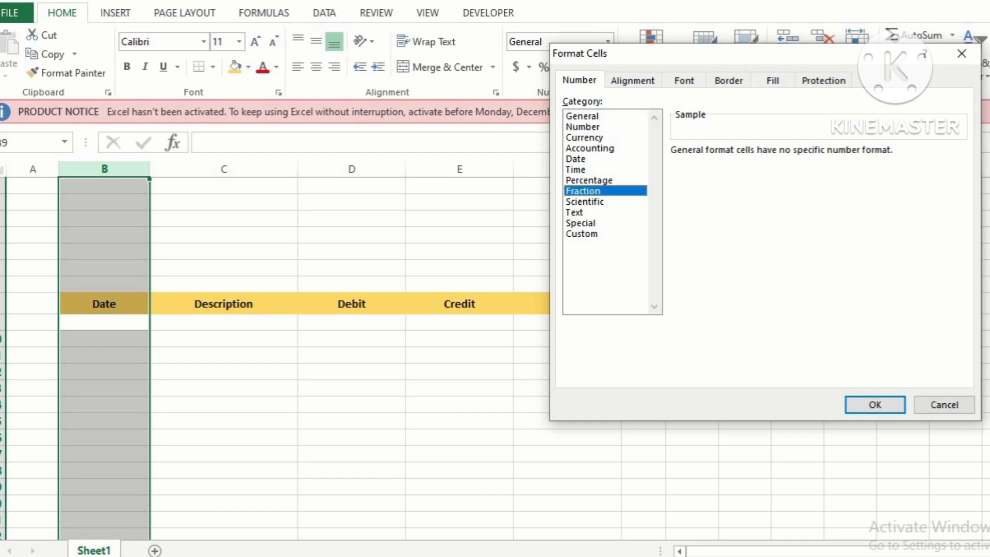
key(Tab)
text(d)
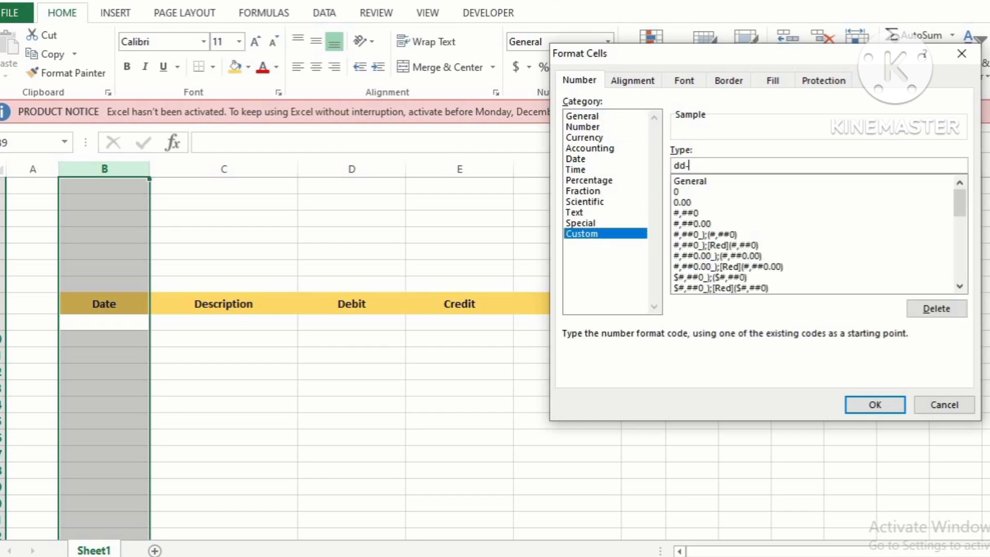
text(d-mmm-yyyy)
key(Return)
- Enter the date 01-01-2024 in cell B9, the first row under the Date header
key(Down)
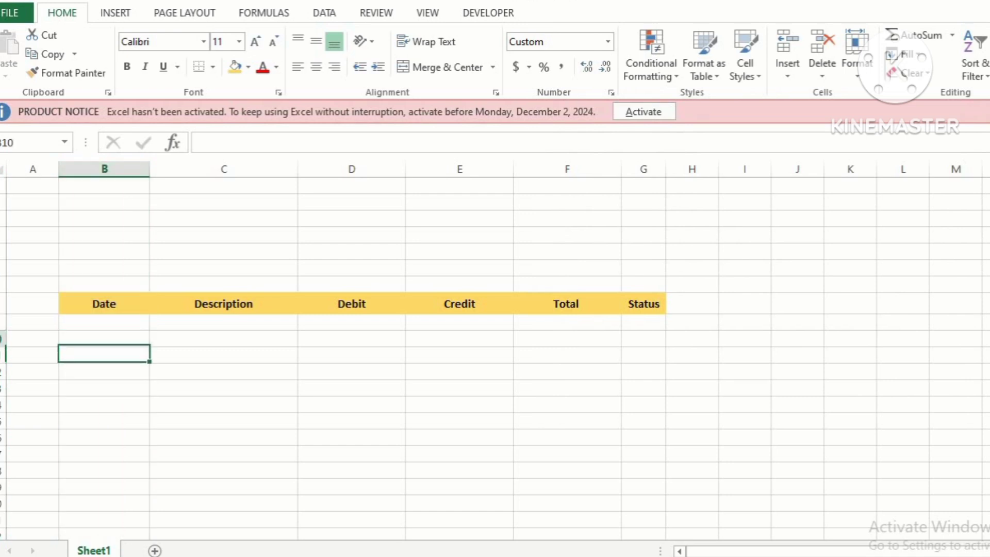
key(Up)
text(1-)
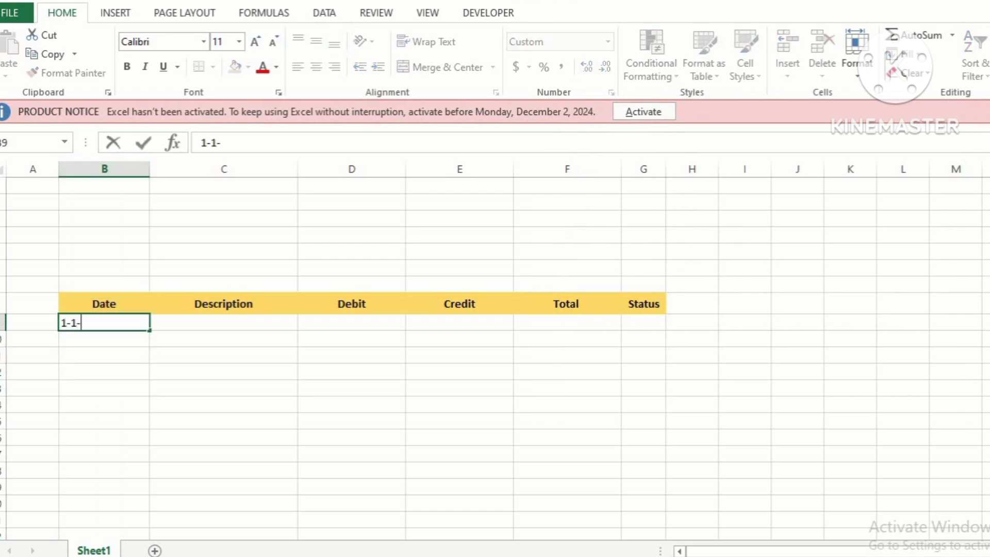
text(01-2024)
key(Return)
key(Up)
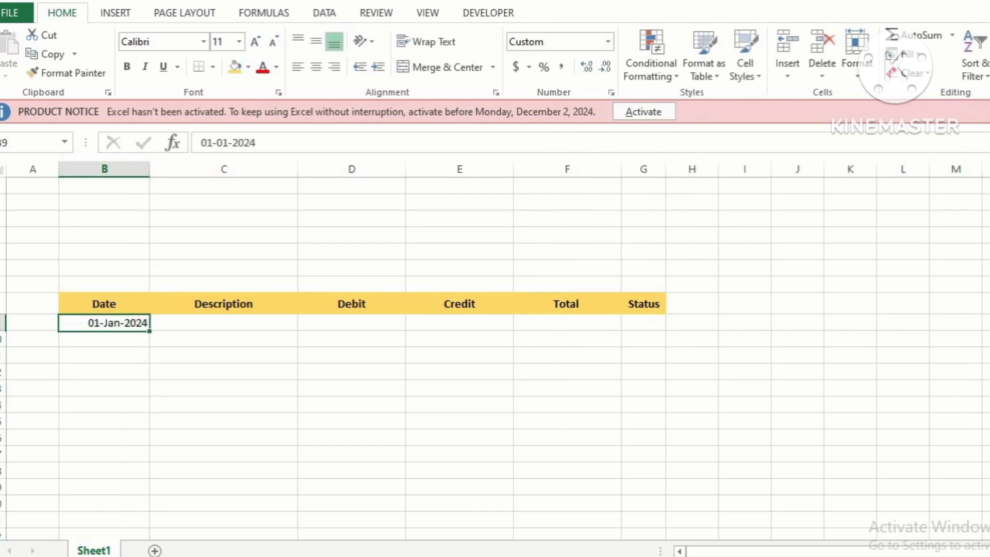
- Fill the date series down the Date column from B9 through 13-Jan-2024 in B21
click(154, 483)
click(177, 342)
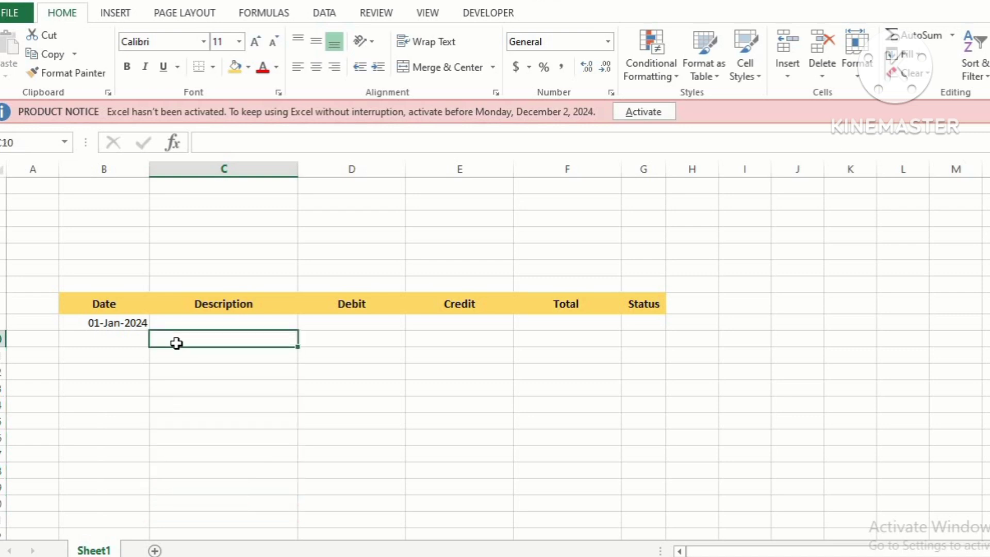
click(145, 326)
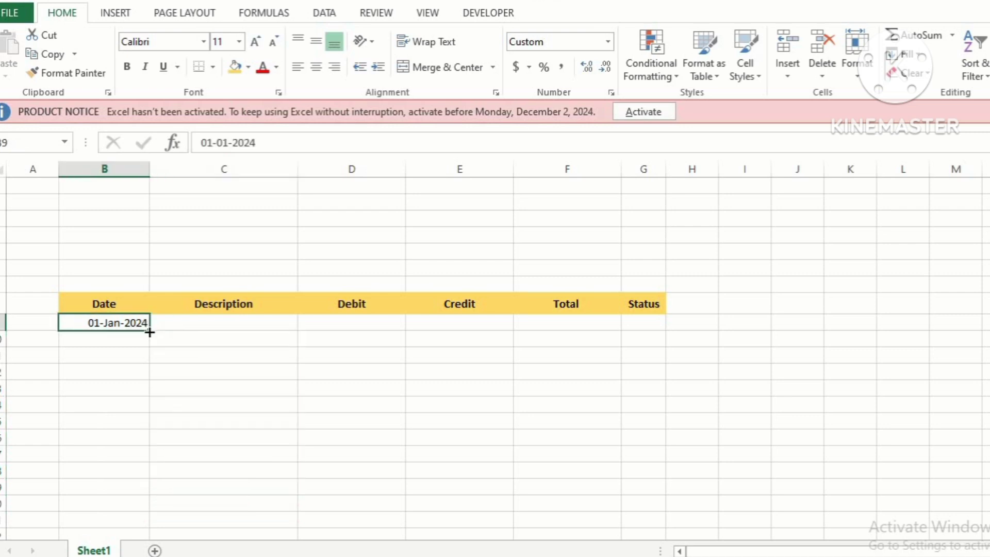
drag(149, 332, 143, 519)
- Center the contents of the whole Date column (column B) horizontally
key(ctrl+space)
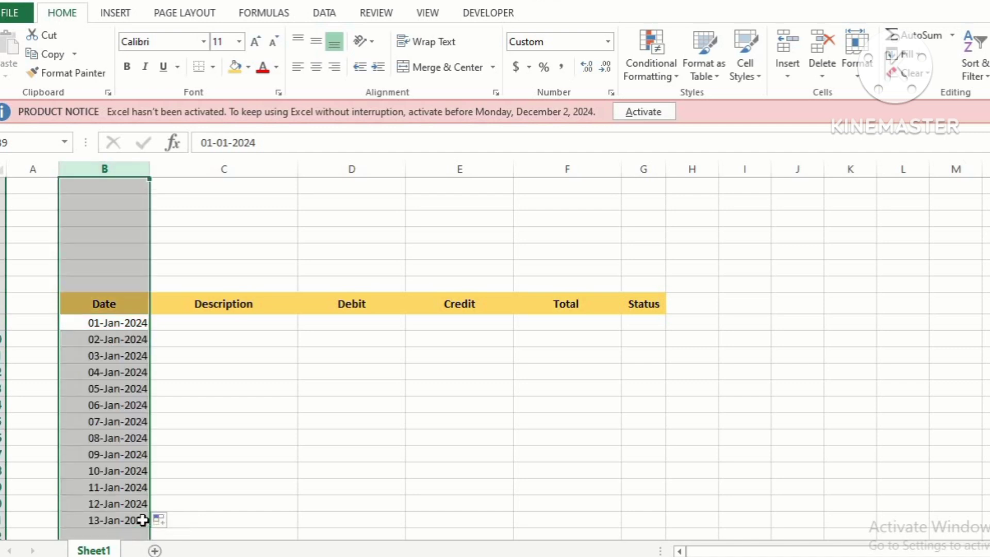
key(alt+h)
key(a)
key(c)
key(Right)
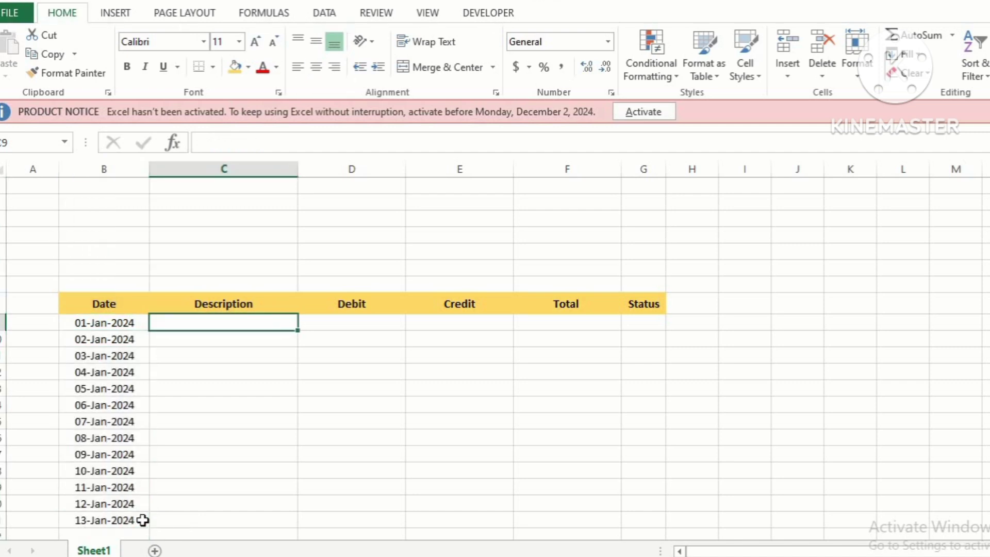
- Enter the description "Open Balance" in cell C9 for 01-Jan-2024
key(Right)
key(Right)
key(Right)
key(Left)
key(Left)
key(Left)
text(Open )
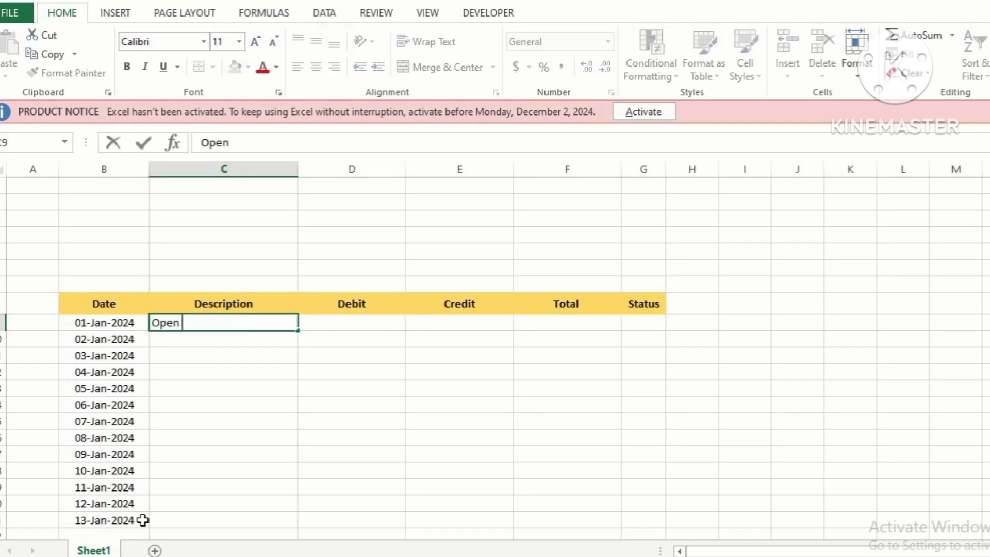
text(Balance)
key(Tab)
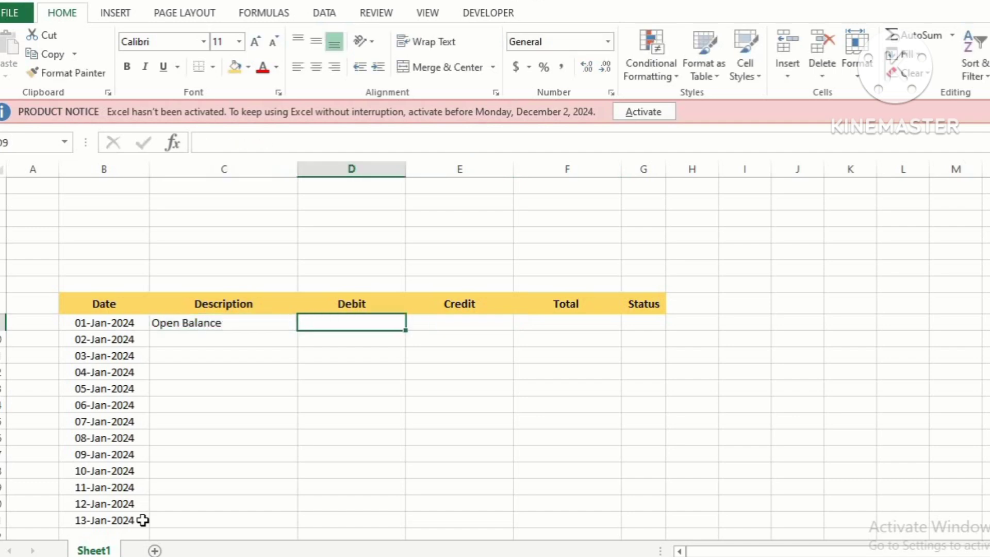
- Enter 10000 as the opening total in cell F9
key(Right)
key(Right)
text(10000)
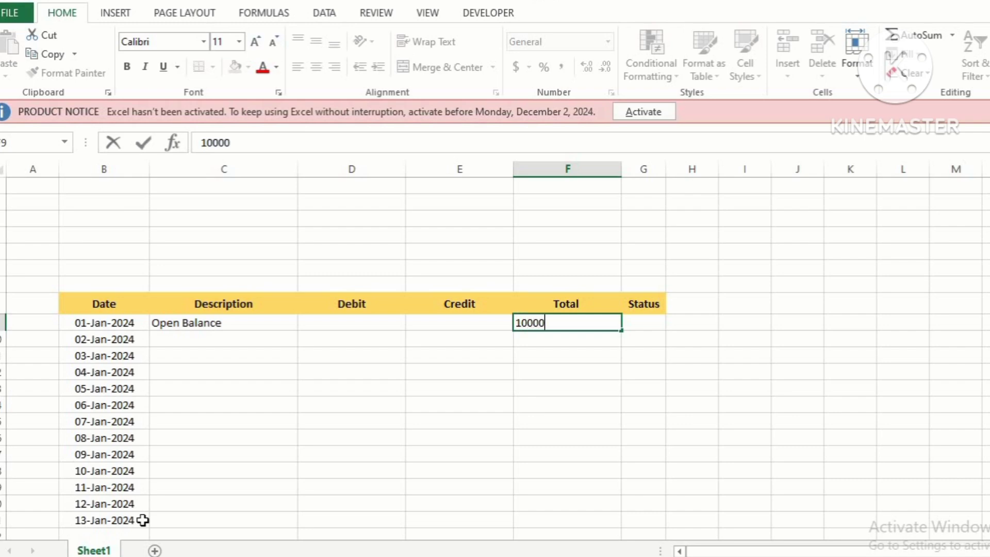
key(Return)
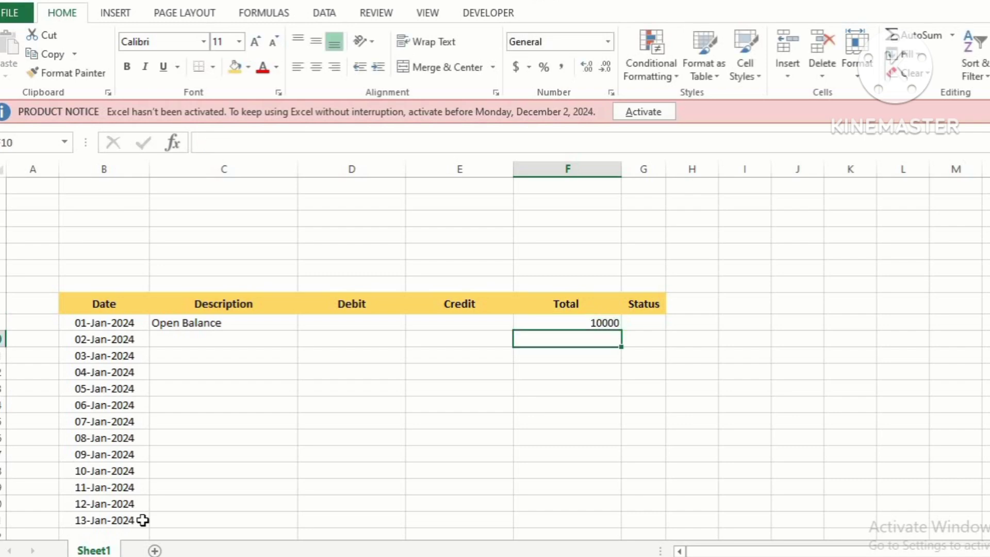
- Format the Debit, Credit and Total columns (D to F) as accounting numbers without a currency symbol and with no decimal places
key(ctrl+space)
key(shift+Left)
key(shift+Left)
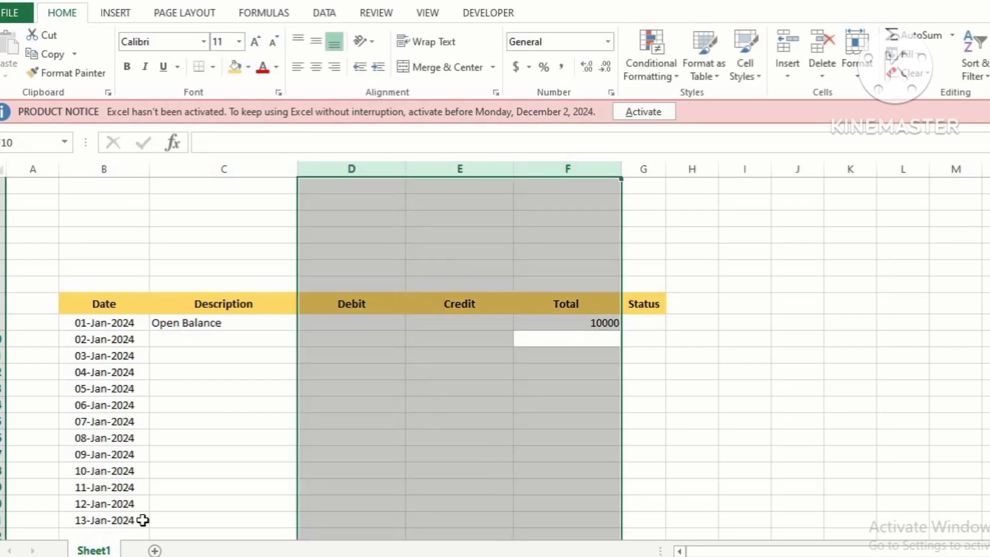
key(alt)
key(h)
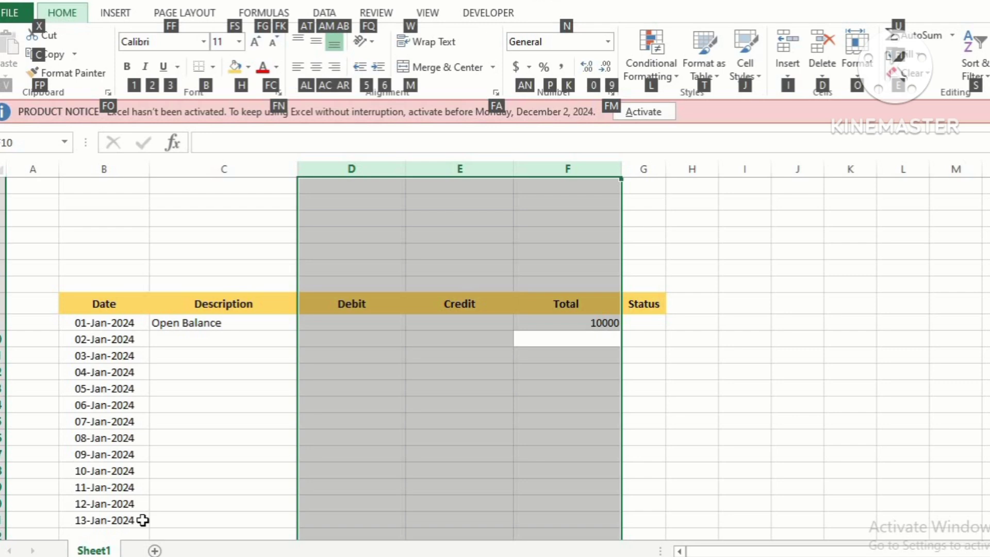
key(a)
key(n)
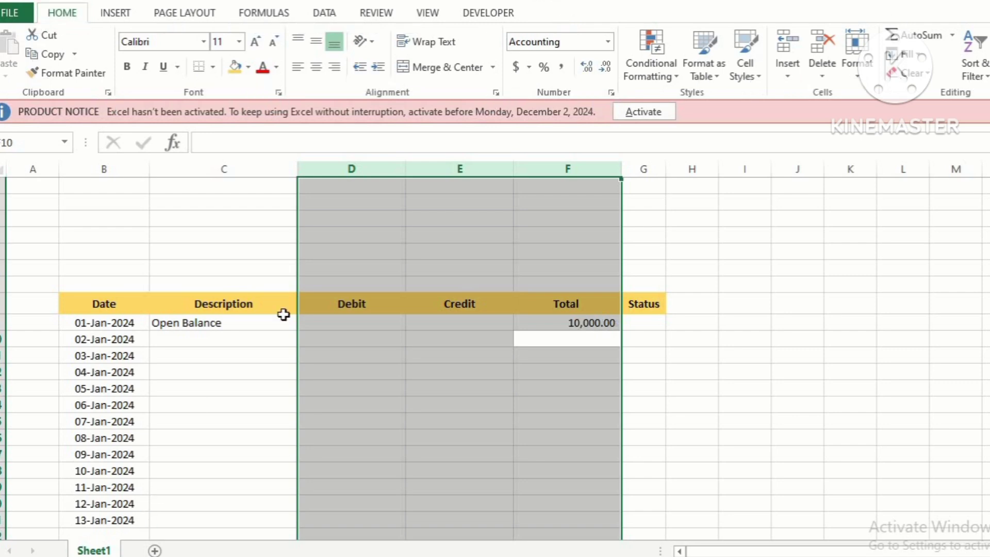
click(604, 67)
click(604, 67)
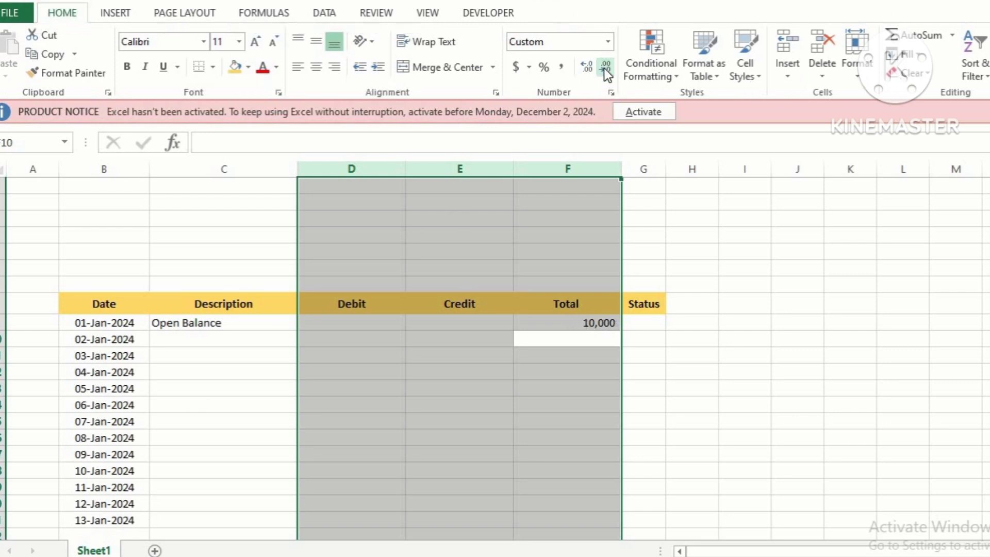
key(Down)
key(Up)
key(Up)
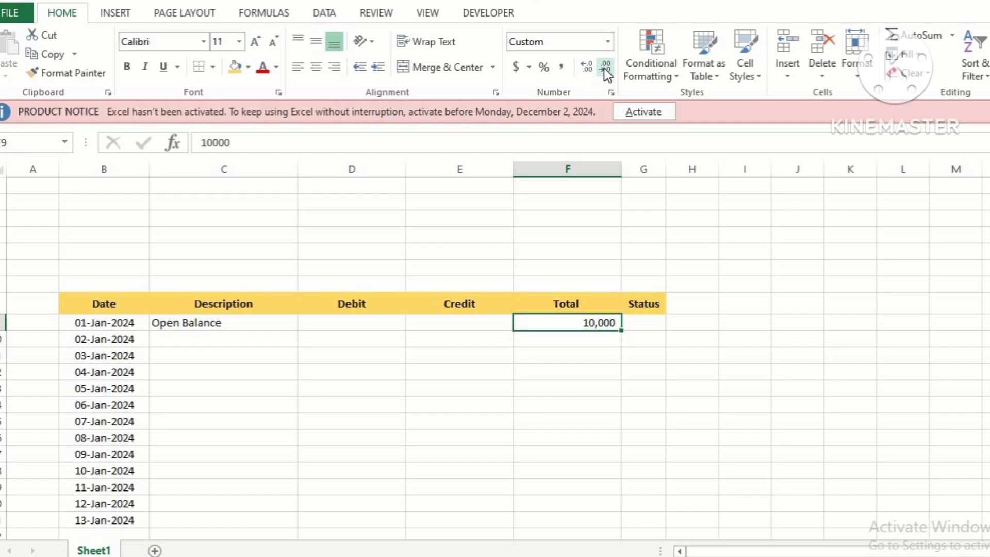
- Enter the description "Online Bank Trx #001" in cell C10 for 02-Jan-2024
key(Down)
key(Left)
key(Left)
key(Left)
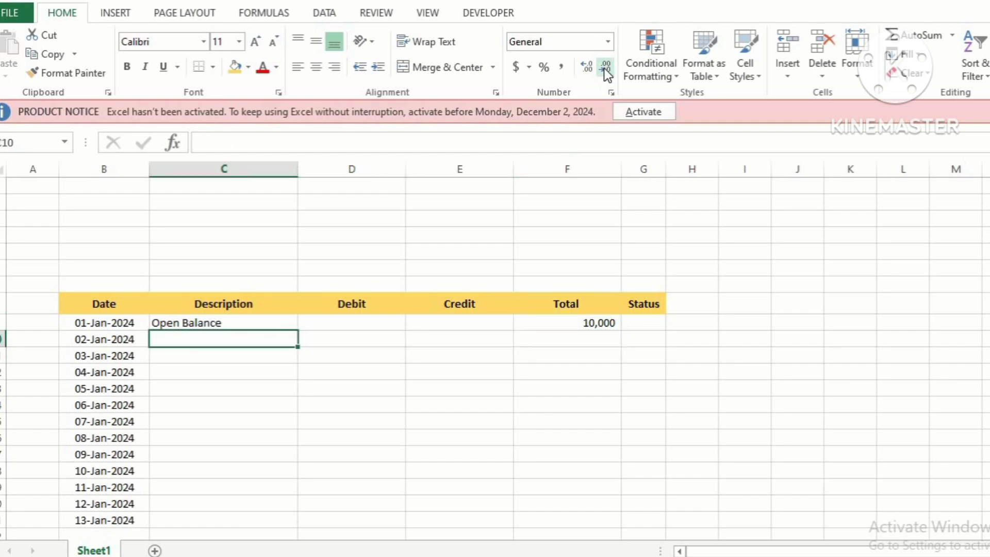
text(Online Bank)
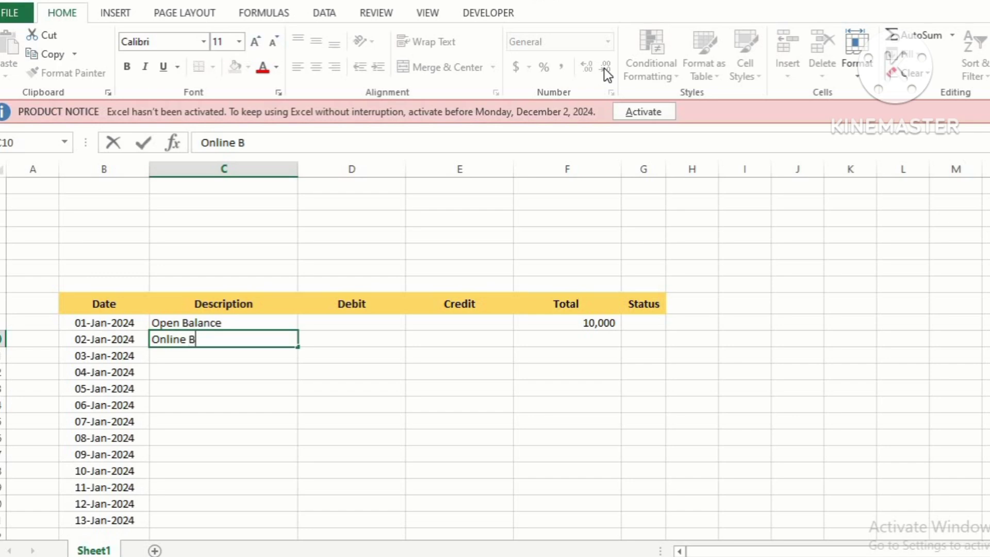
key(Tab)
key(Left)
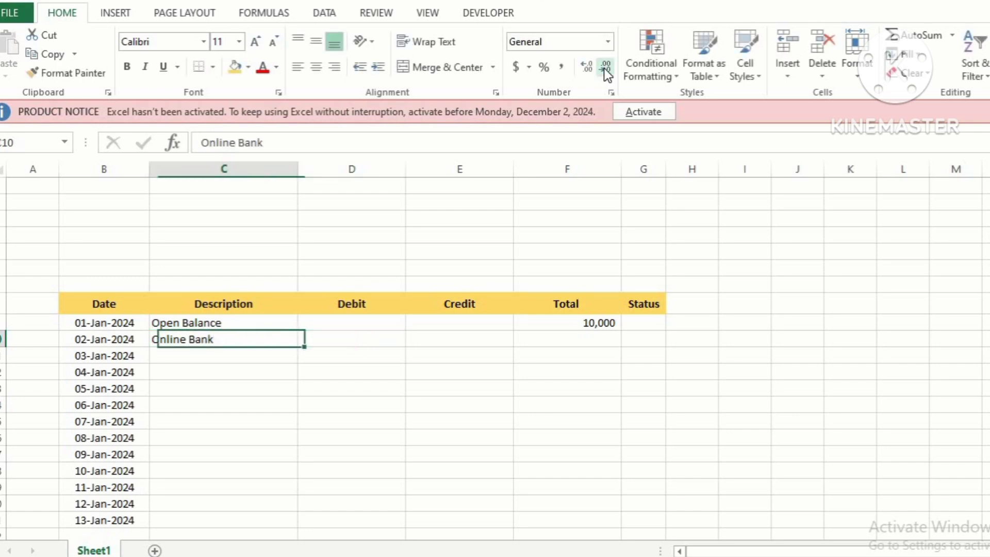
key(F2)
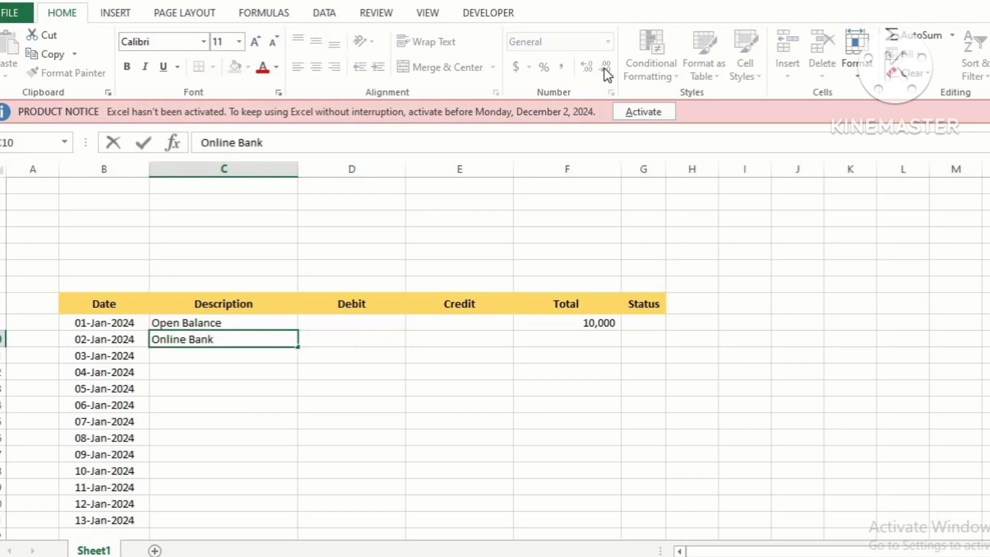
text(Trx #001)
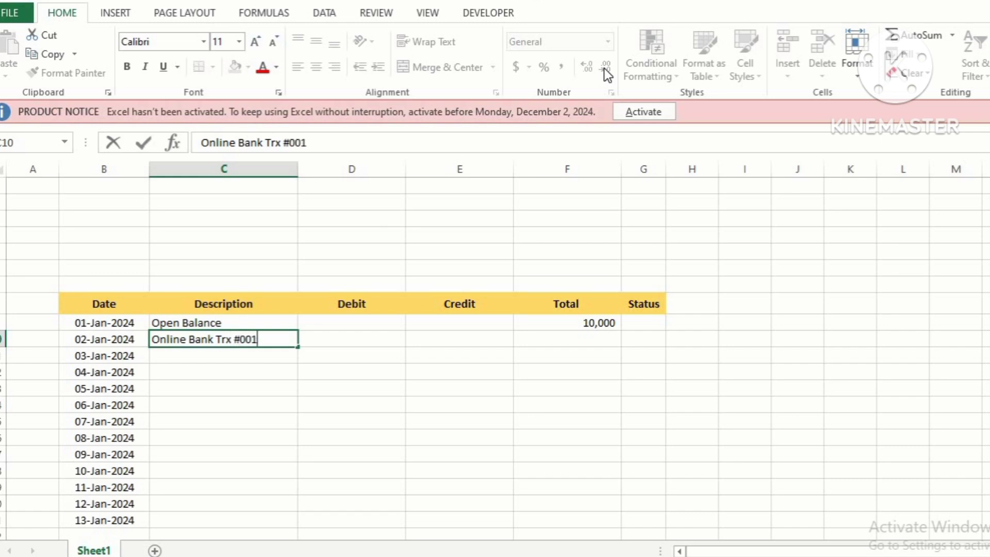
- Enter a credit of 10000 in cell E10 for the online bank transaction
key(Tab)
key(Tab)
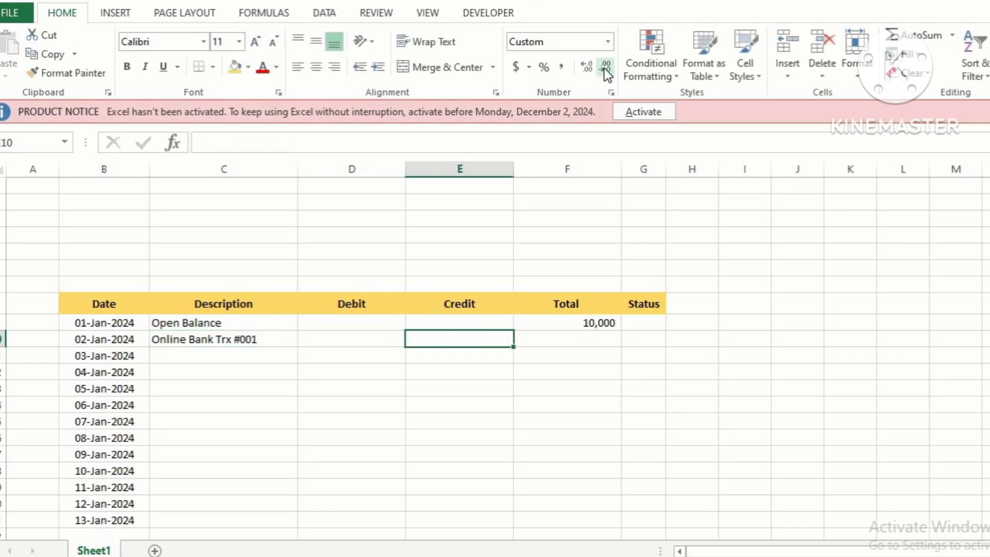
text(10000)
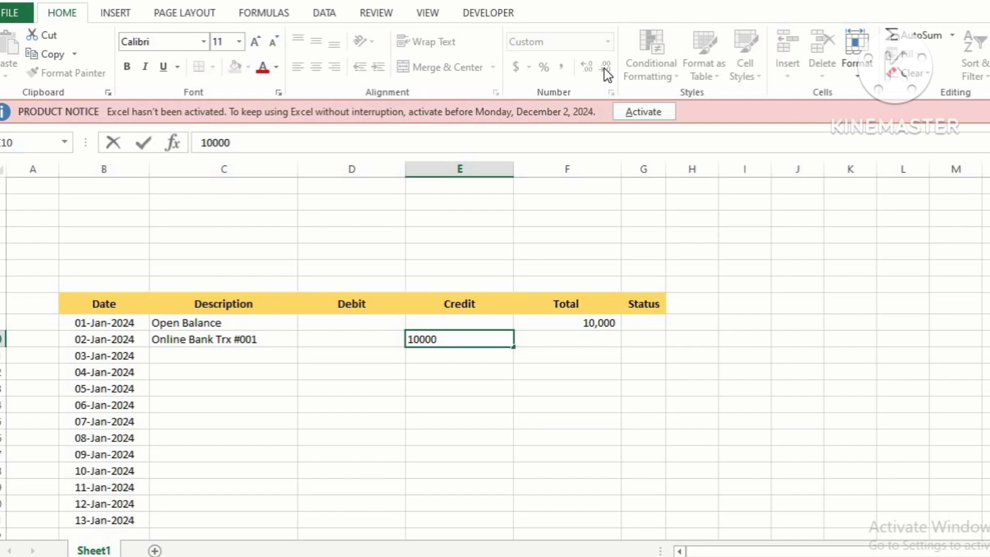
key(Return)
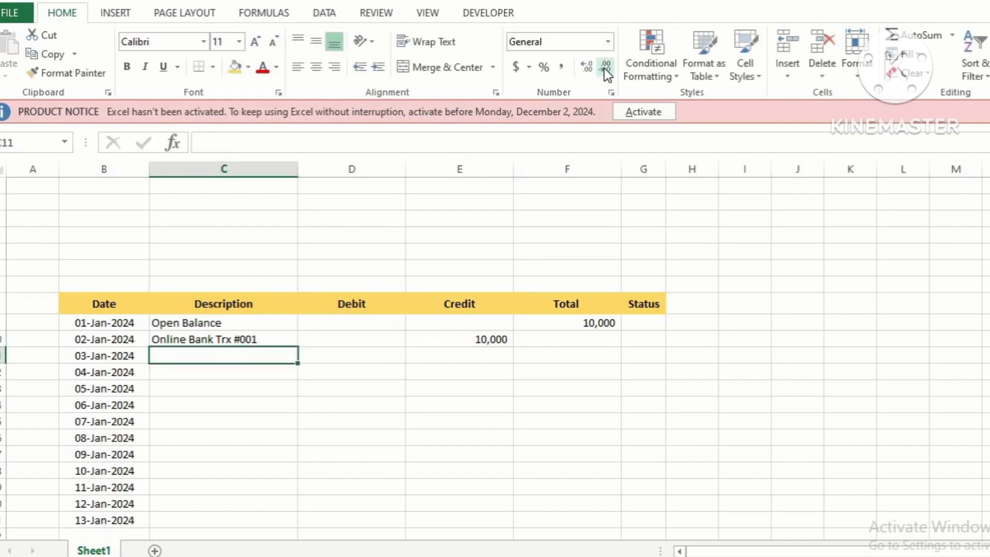
- Enter the description "Purchase Stock PI-#123" in C11 and a debit of 20000 in D11 for 03-Jan-2024
text(Pur)
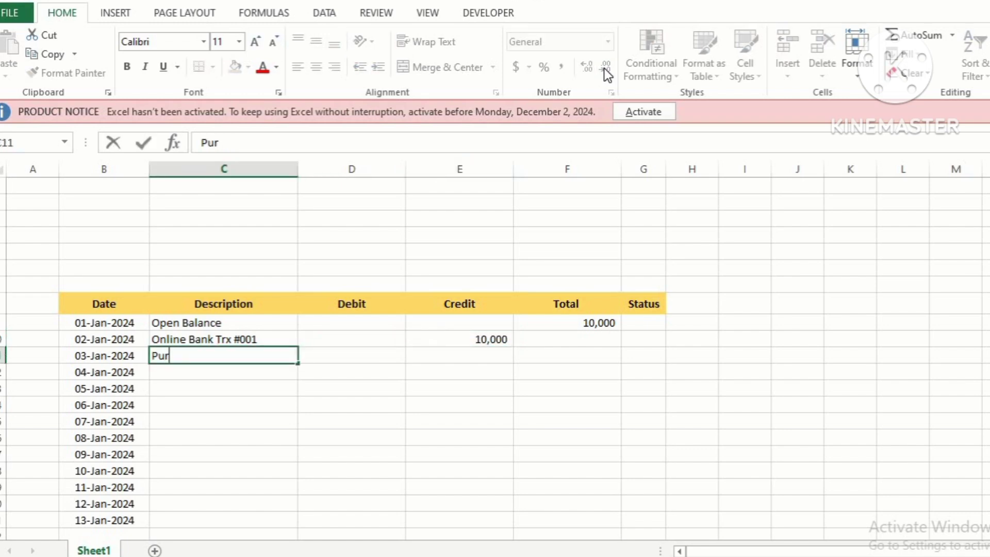
text(chase )
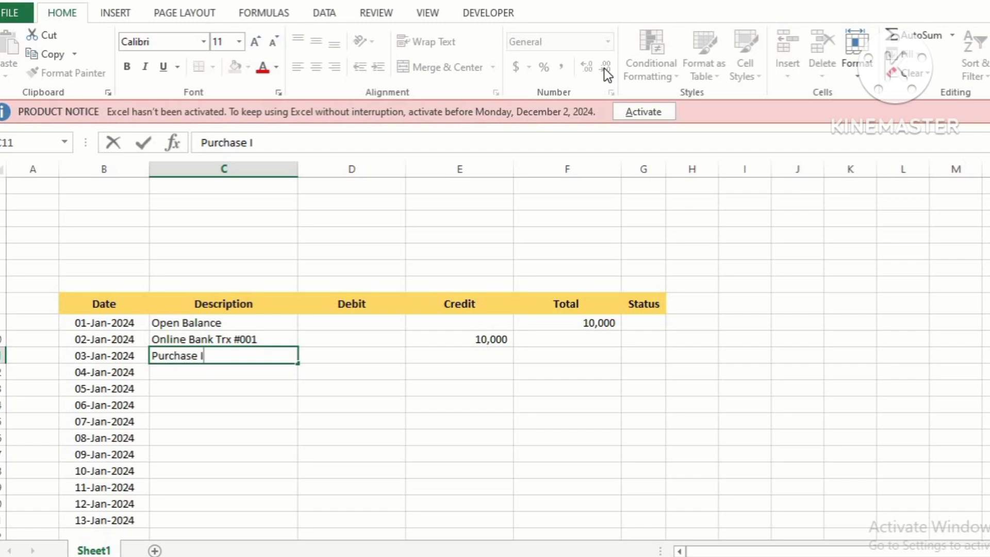
text(Stock P)
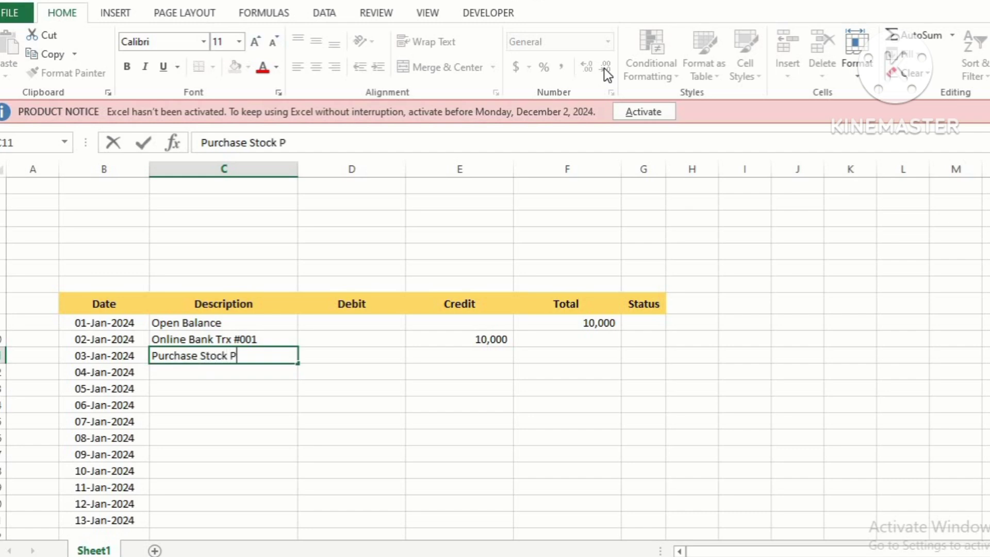
text(I-#123)
key(Tab)
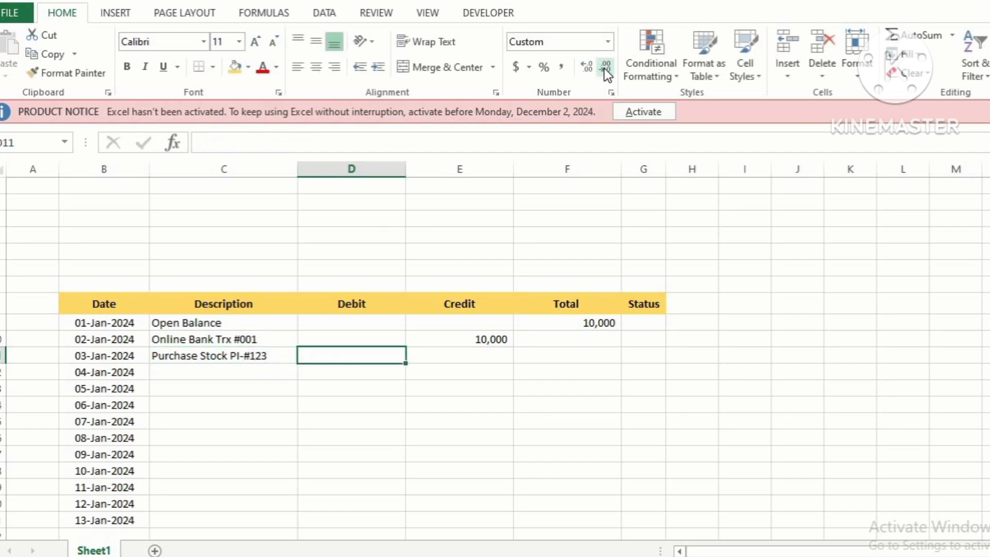
text(20000)
key(ctrl+Return)
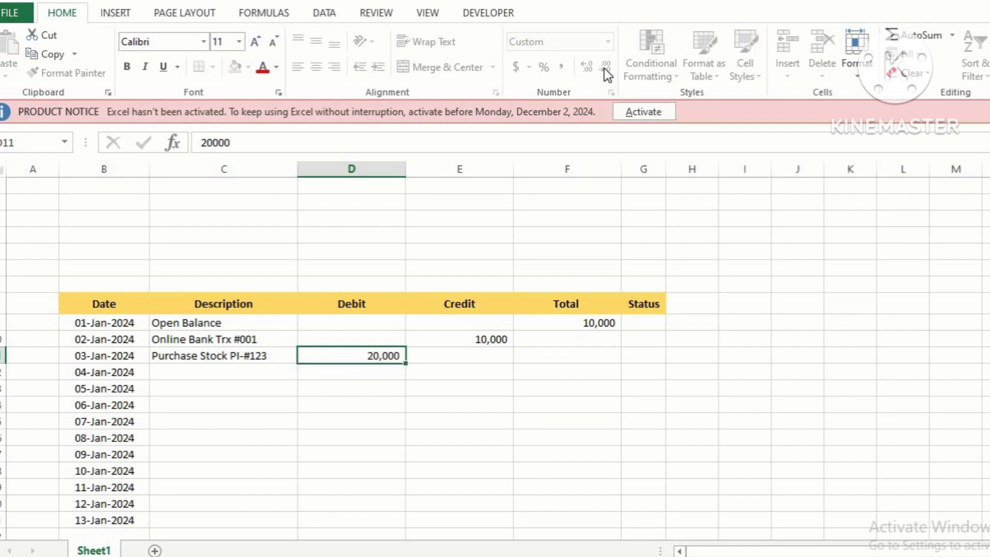
- Enter the running total formula =IF(D10-E10,F9+D10-E10,"") in cell F10 of the Total column
key(Left)
key(Right)
key(Right)
key(Right)
key(Up)
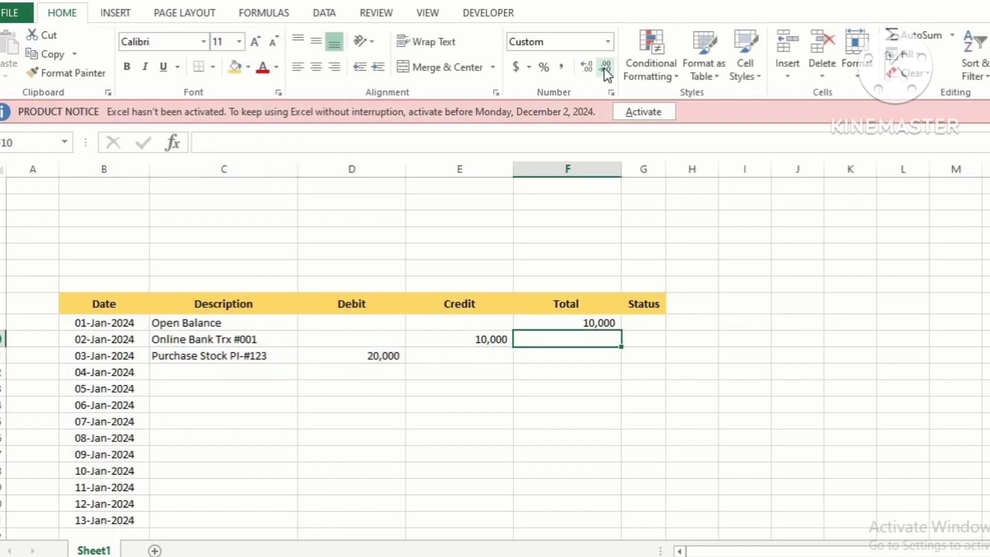
text(=if()
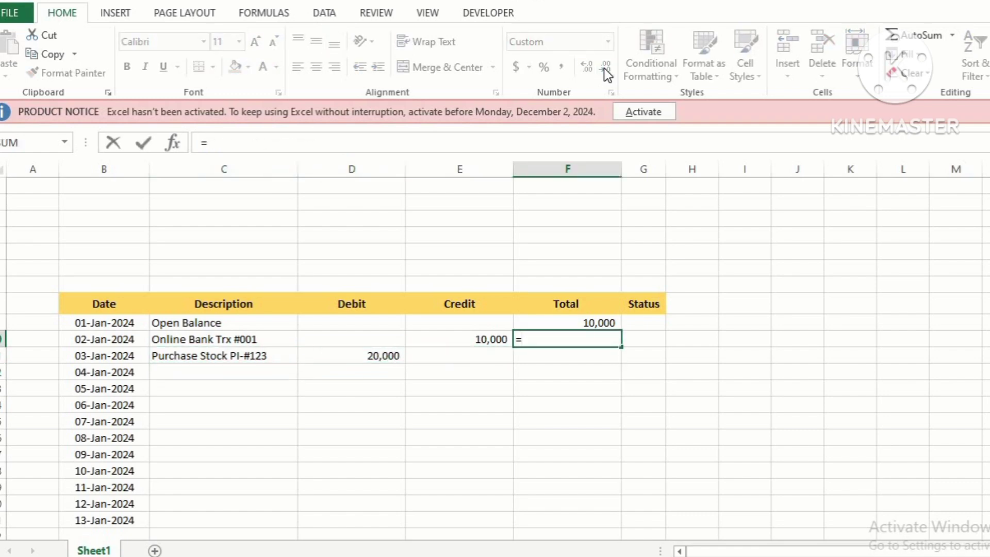
key(Left)
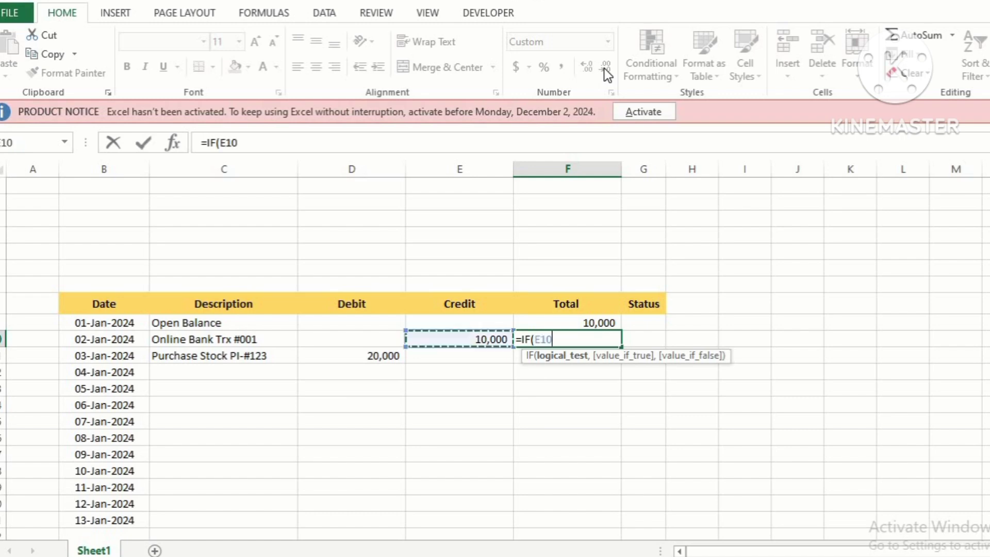
key(Left)
text(-)
key(Left)
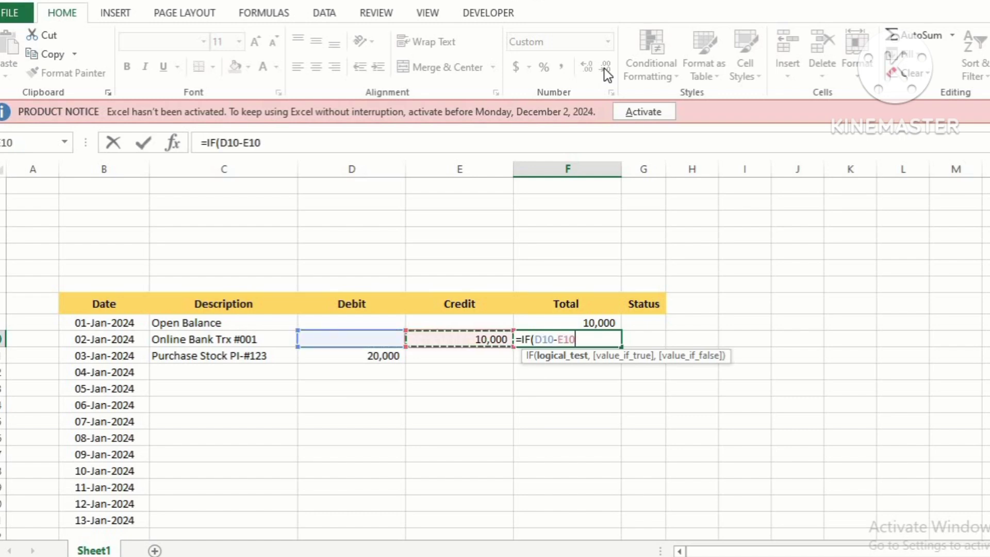
text(,)
key(Up)
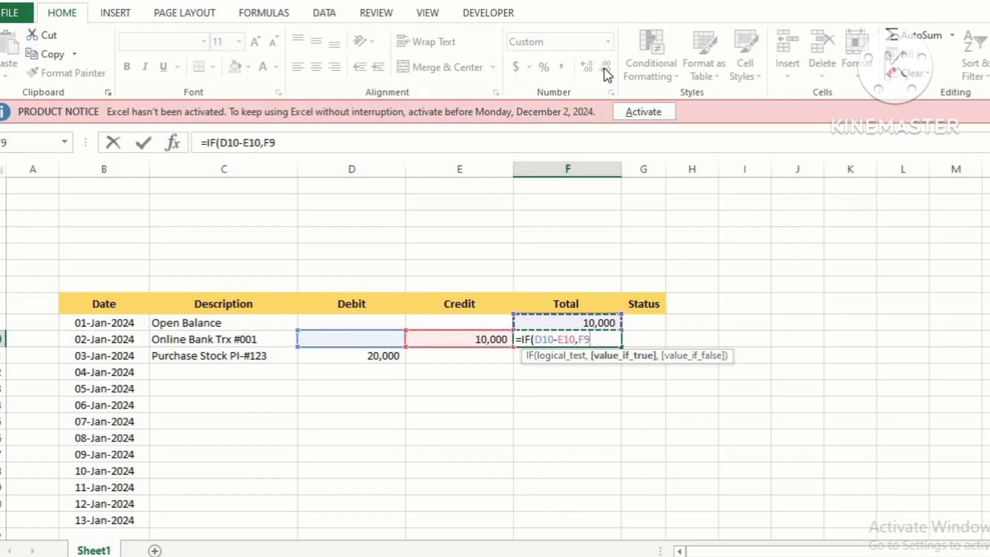
text(+)
key(Left)
key(Left)
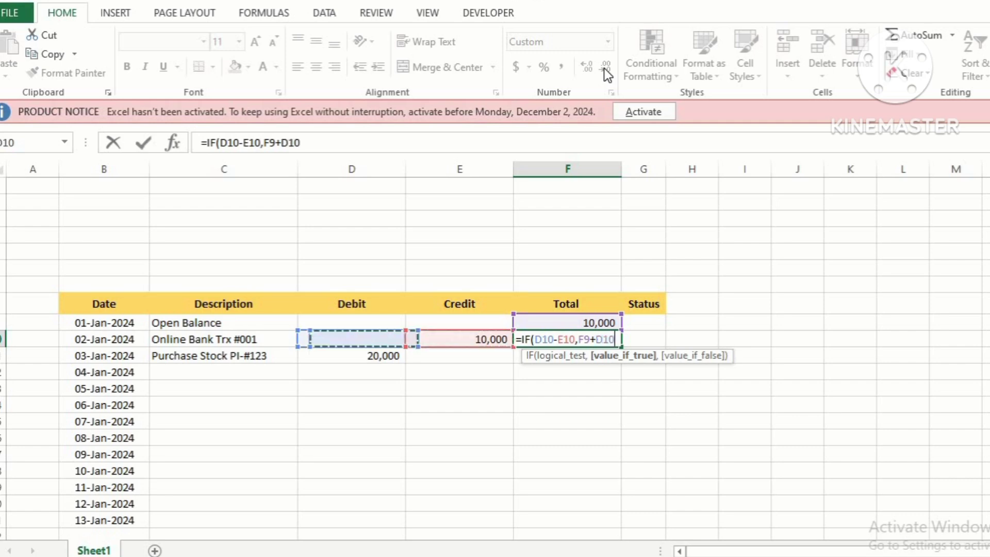
text(-)
key(Left)
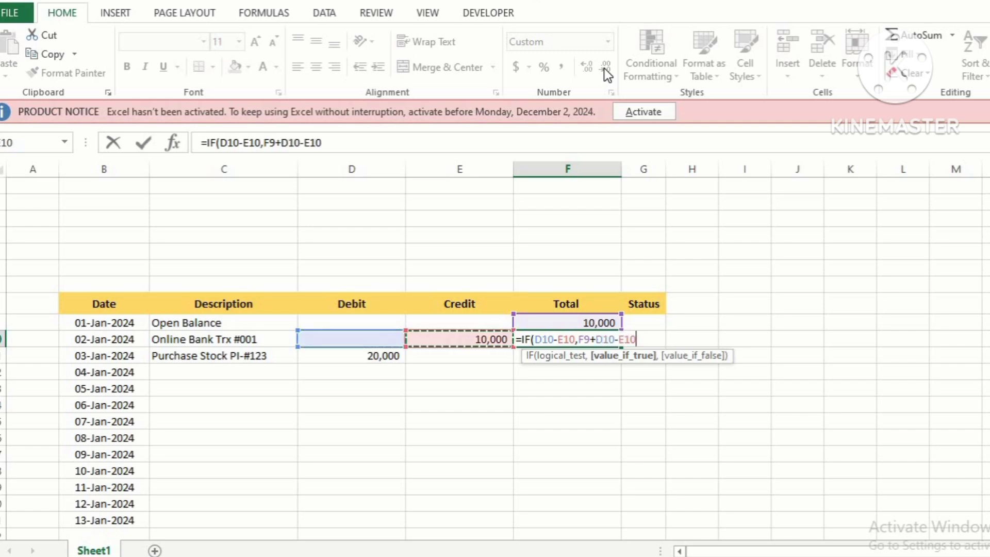
text(,)
text(""))
key(Return)
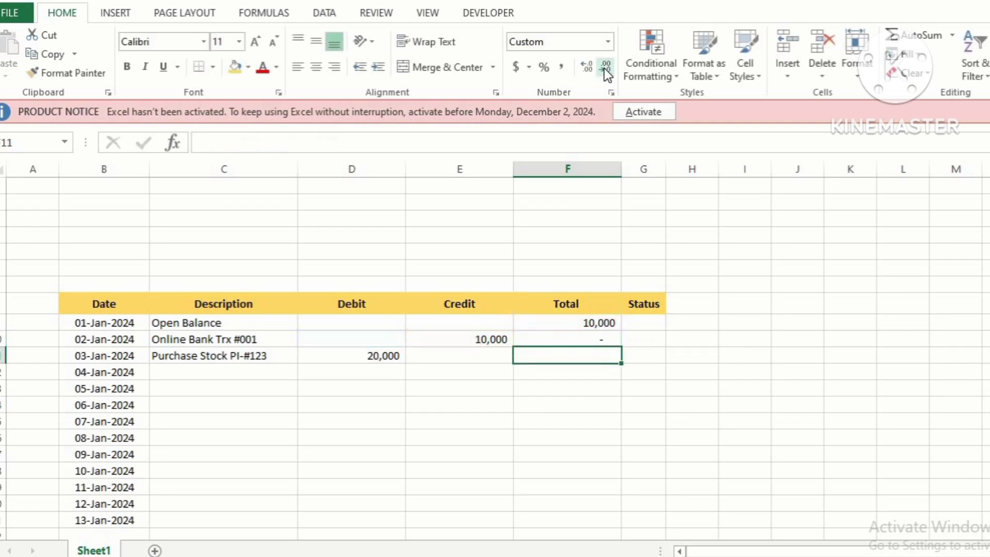
- Try to fill the Total column down from F9 to F21
key(Up)
key(Up)
key(shift+Down)
key(shift+Down)
key(shift+Down)
key(shift+Down)
key(shift+Down)
key(shift+Down)
key(shift+Down)
key(shift+Down)
key(shift+Down)
key(shift+Down)
key(shift+Down)
key(shift+Down)
key(shift+Down)
key(shift+Down)
key(shift+Down)
key(shift+Down)
key(shift+Down)
key(shift+Down)
key(shift+Down)
key(shift+Down)
key(shift+Down)
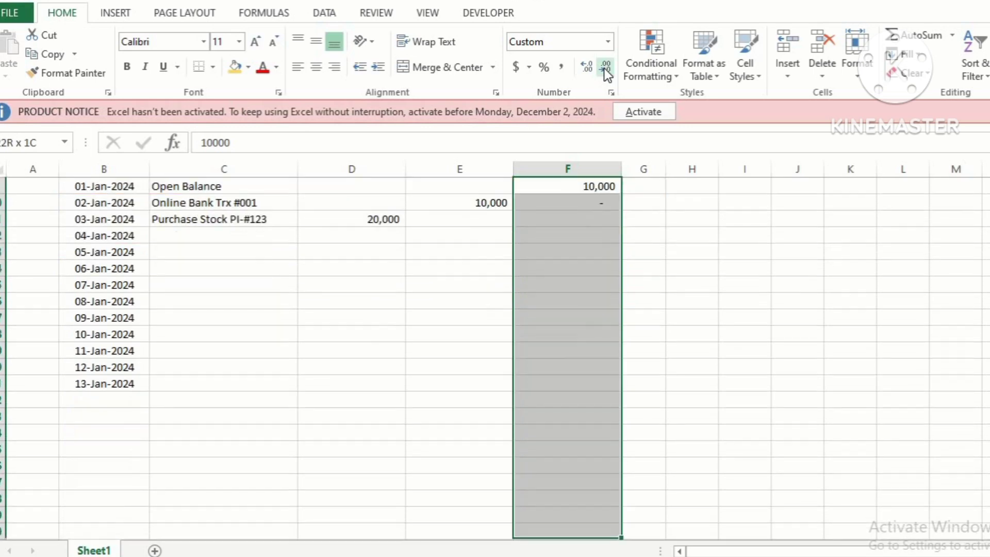
key(shift+Up)
key(shift+Up)
key(shift+Up)
key(shift+Up)
key(shift+Up)
key(shift+Up)
key(shift+Up)
key(shift+Up)
key(shift+Up)
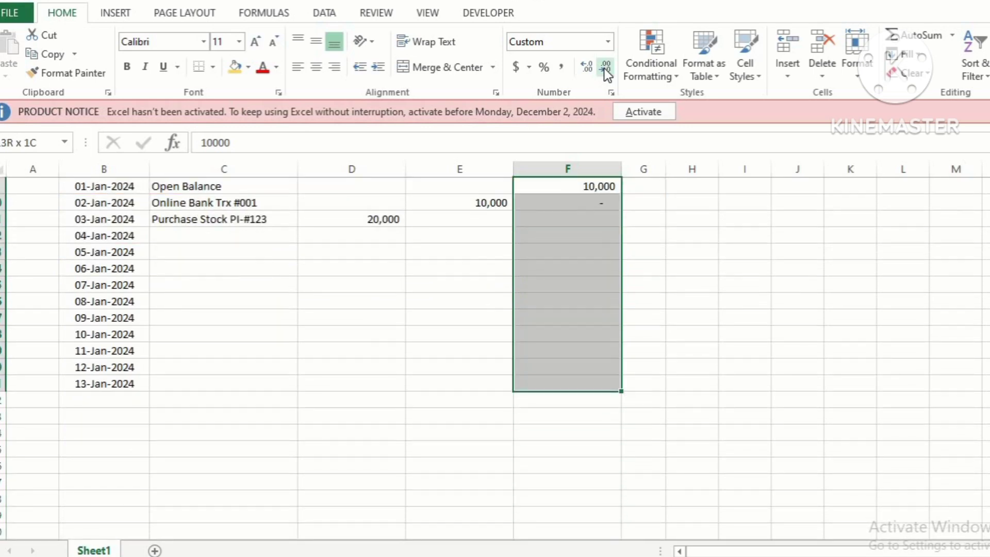
key(ctrl+d)
- Check the filled cells in the Total column and undo the last fill
key(Up)
key(Up)
key(Down)
key(Down)
key(Down)
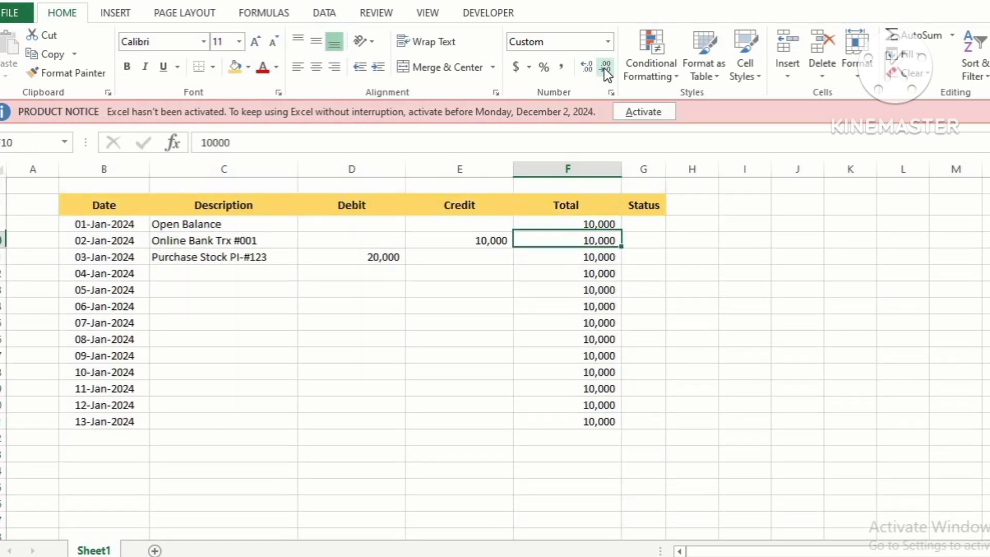
key(Down)
key(Down)
key(Up)
key(Up)
key(Up)
key(Up)
key(Up)
key(Down)
key(Down)
key(Down)
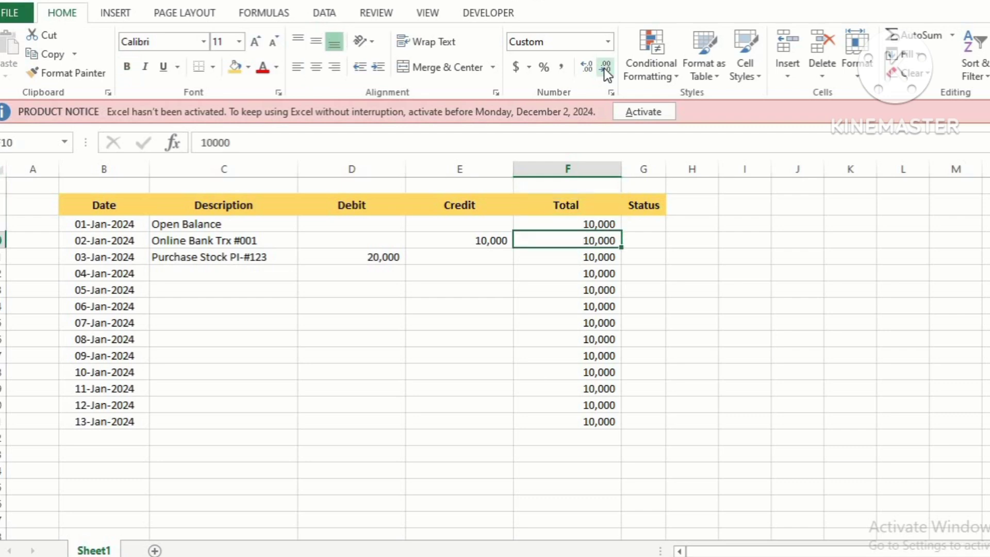
key(Up)
key(Down)
key(Down)
key(Left)
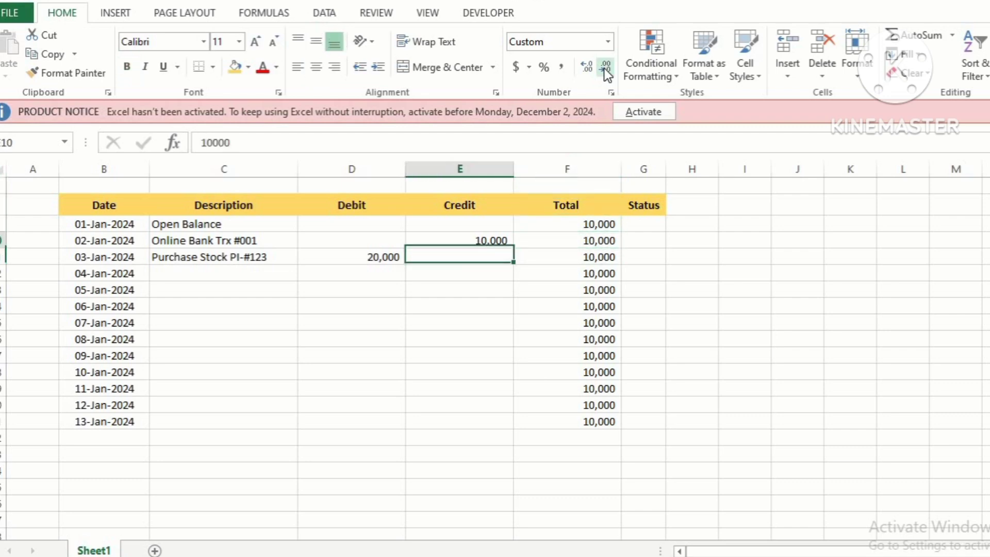
key(Right)
key(Right)
key(Up)
key(Up)
key(Up)
key(Down)
key(Down)
key(Left)
key(Up)
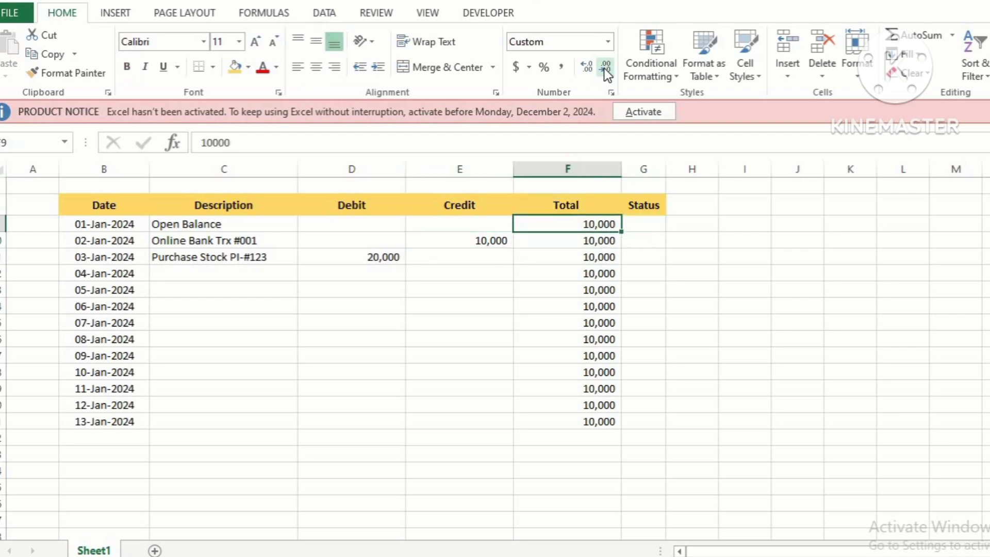
key(shift+ctrl+Down)
key(ctrl+z)
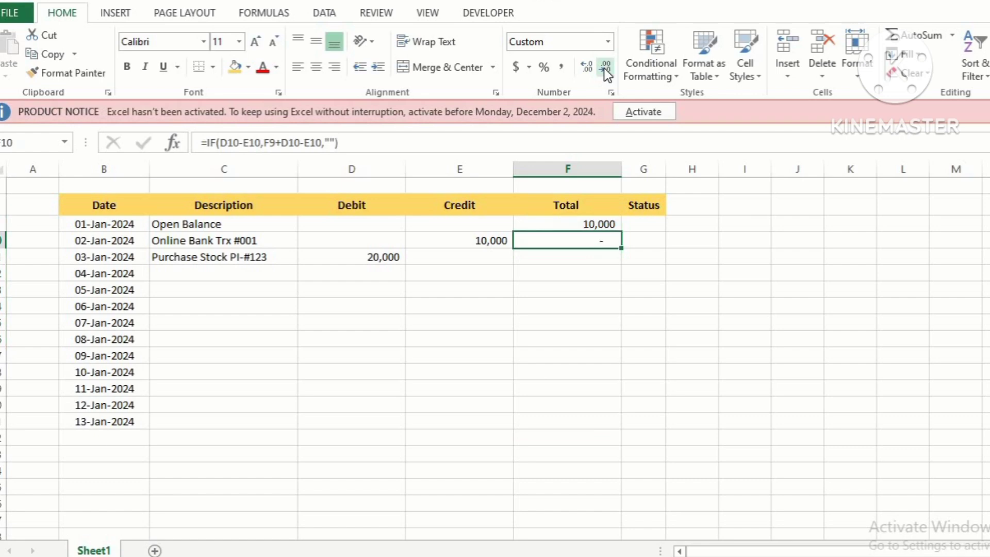
- Fill the Total formula from F10 down the column through the 13-Jan-2024 row
key(shift+Down)
key(shift+Down)
key(shift+Down)
key(shift+Down)
key(shift+Down)
key(shift+Down)
key(shift+Down)
key(shift+Down)
key(shift+Down)
key(shift+Down)
key(shift+Down)
key(shift+Down)
key(shift+Down)
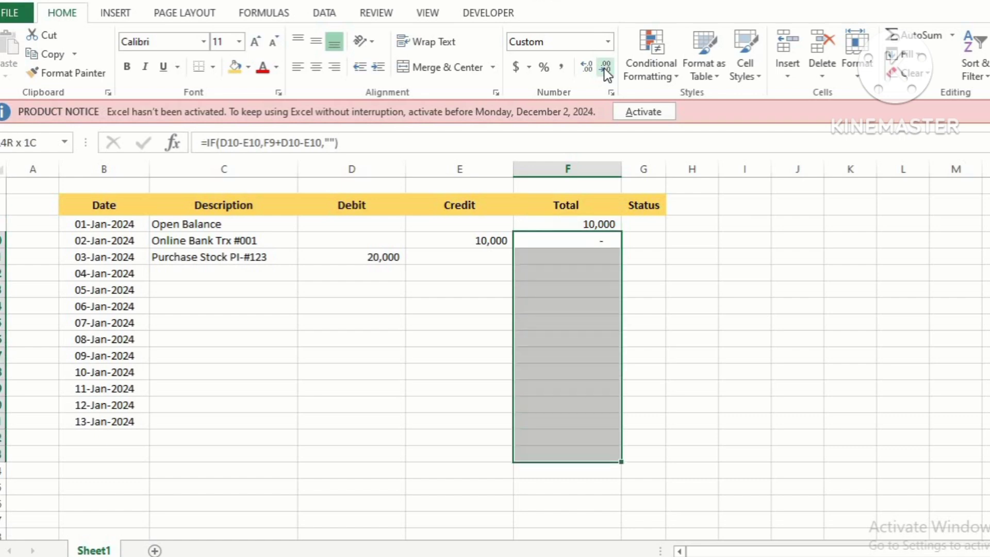
key(shift+Up)
key(ctrl+d)
key(Return)
key(Up)
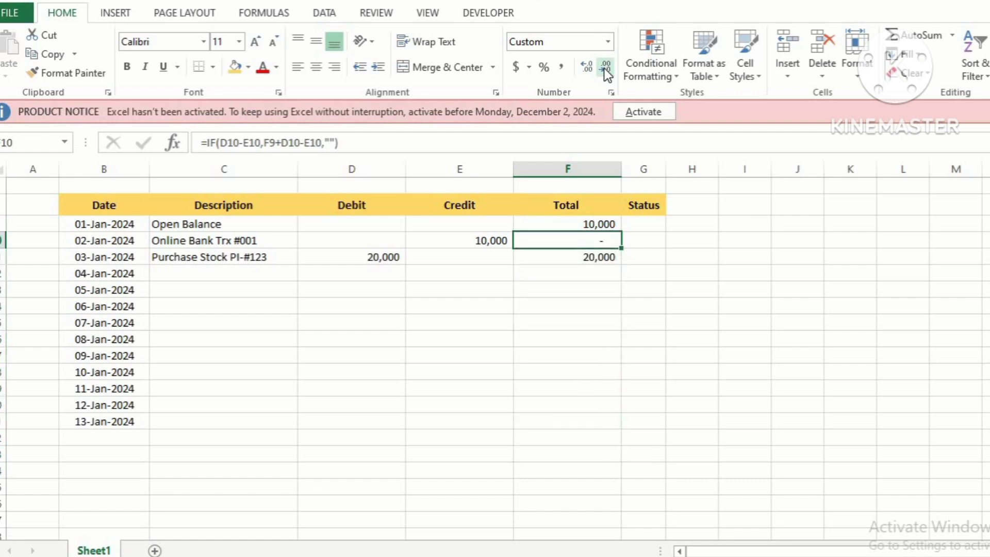
- Enter the description "Purchase Stock PI-#124" in cell C12 for 04-Jan-2024
key(Down)
key(Down)
key(Up)
key(Up)
key(Left)
key(Left)
key(Down)
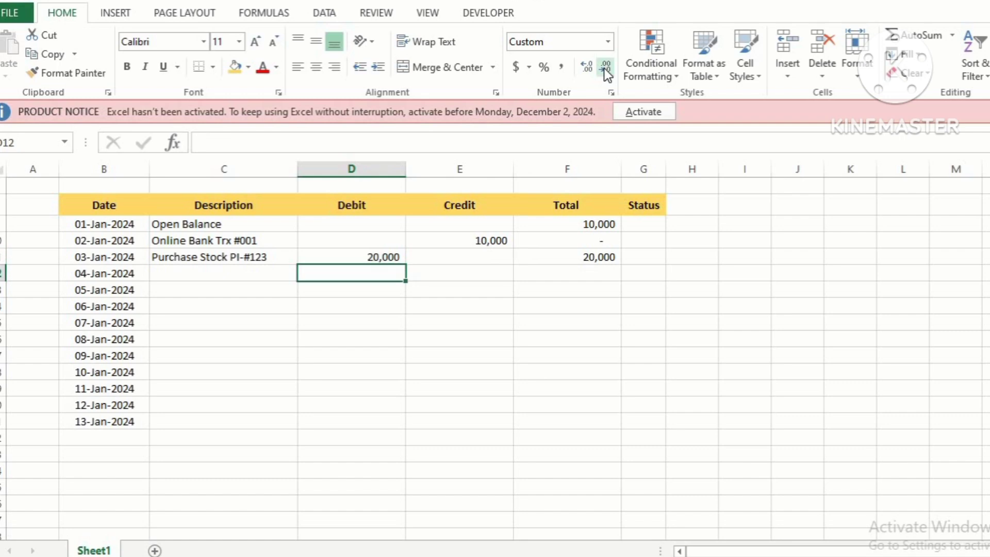
key(Left)
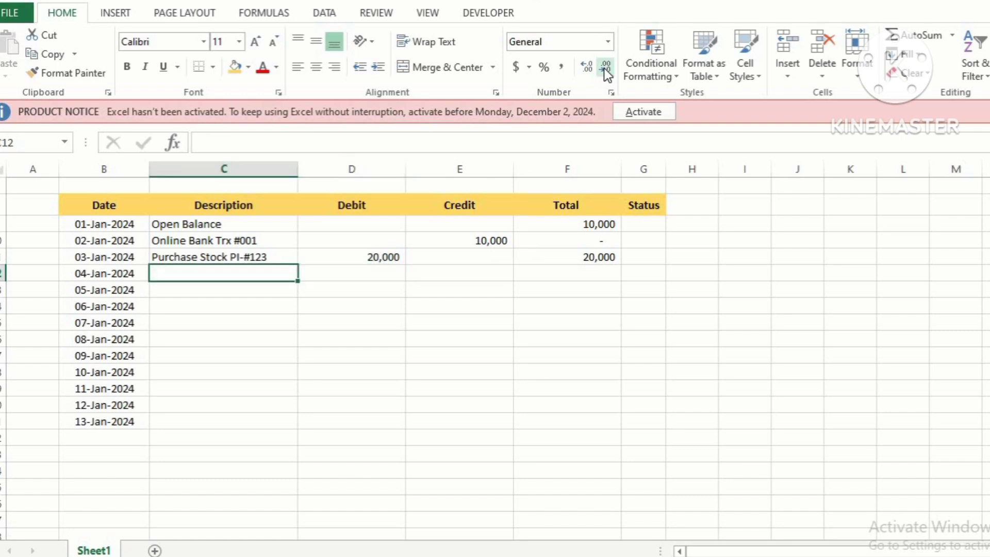
text(Purchase)
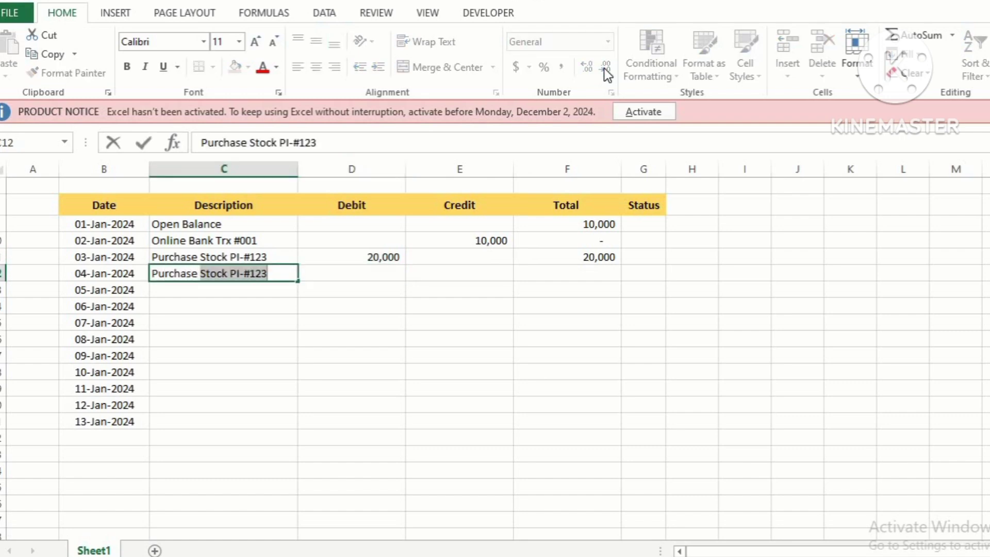
key(Tab)
key(Left)
key(F2)
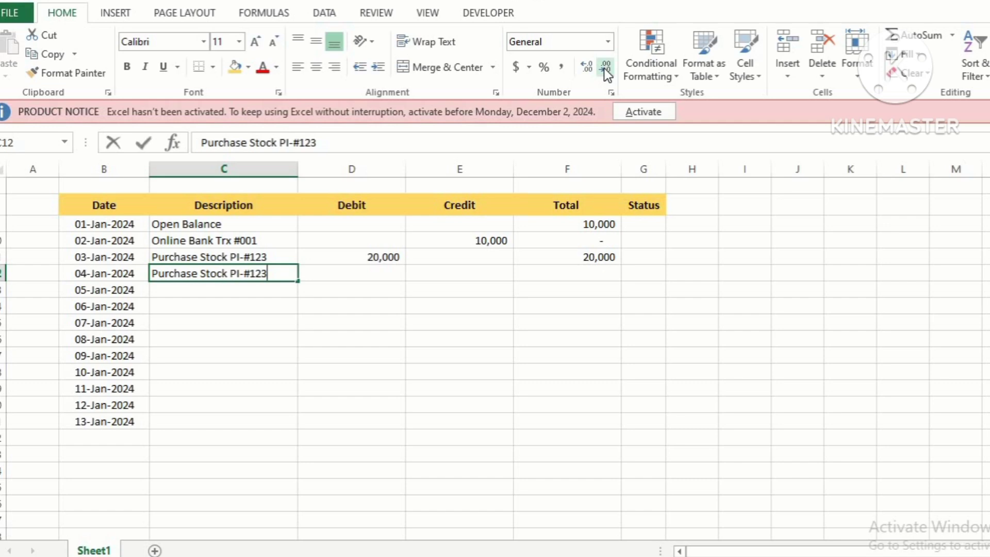
key(BackSpace)
text(4)
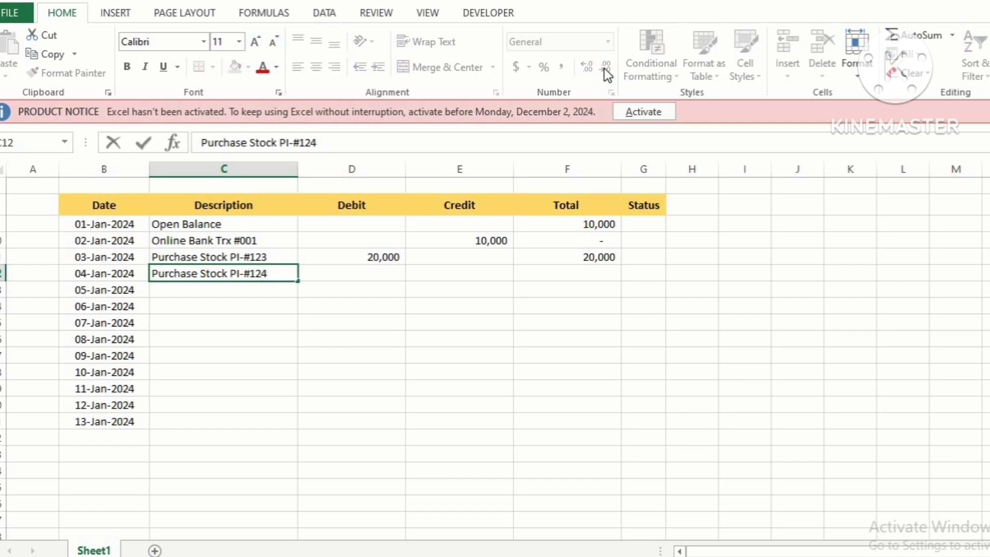
key(Tab)
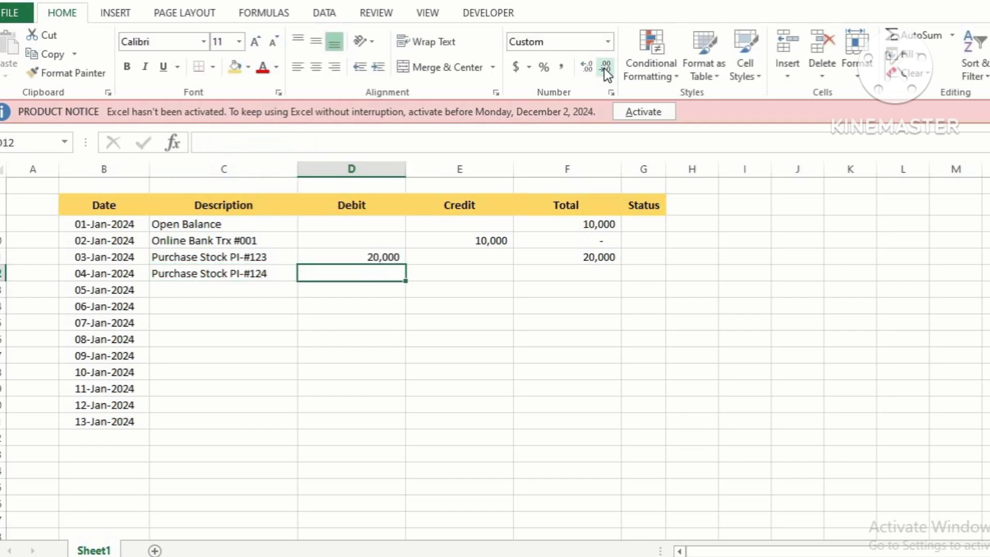
- Enter a debit of 20000 in cell D12 for the PI-#124 stock purchase
text(20000)
key(Return)
key(Right)
key(Right)
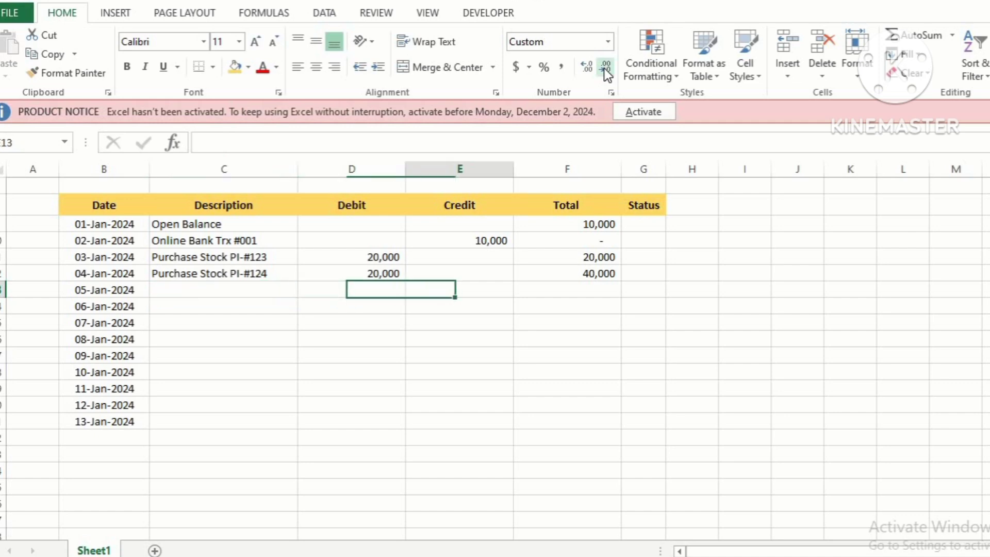
- Enter the description "Online Bank Trx #001" in C13 and a credit of 30000 in E13 for 05-Jan-2024
key(Left)
key(Left)
text(On)
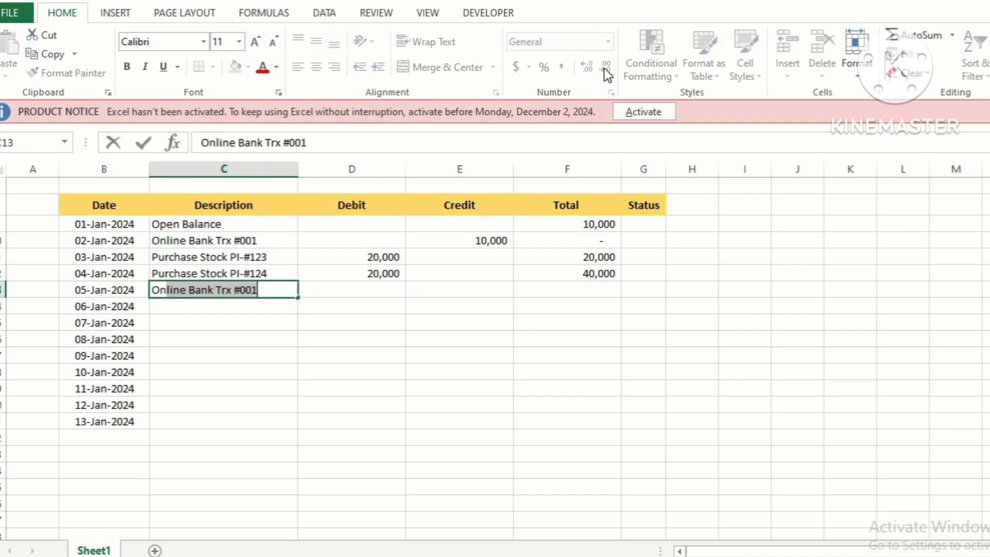
text(line)
key(Right)
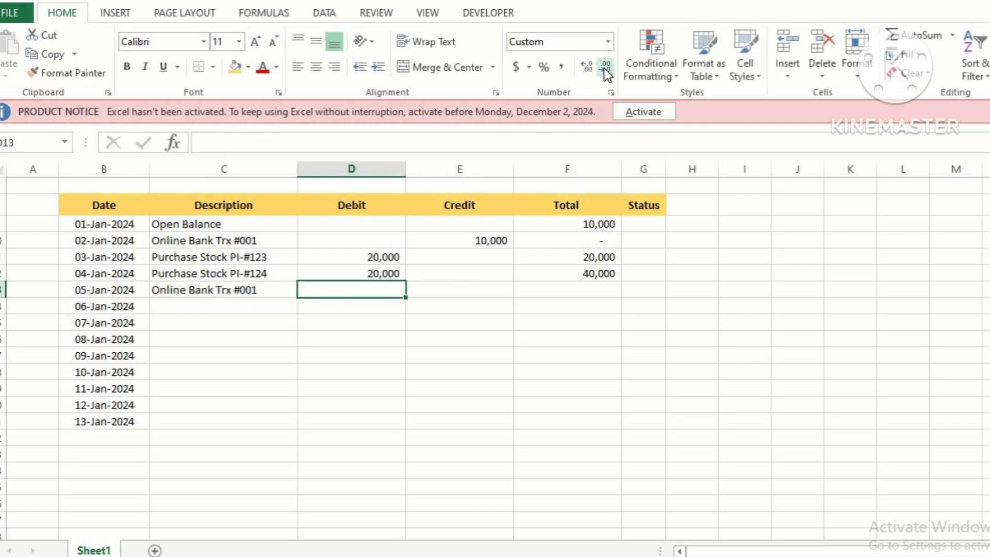
key(Left)
key(Right)
key(Right)
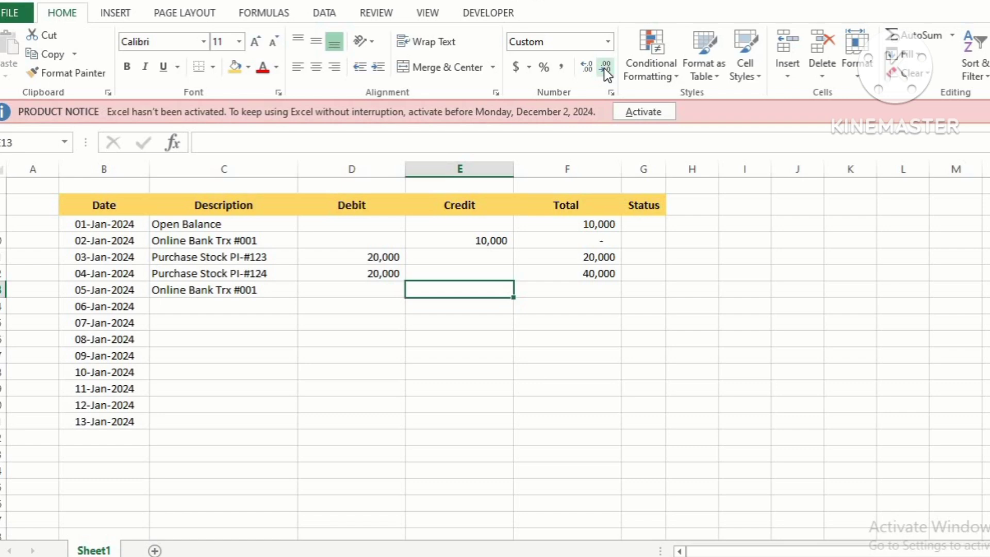
text(30000)
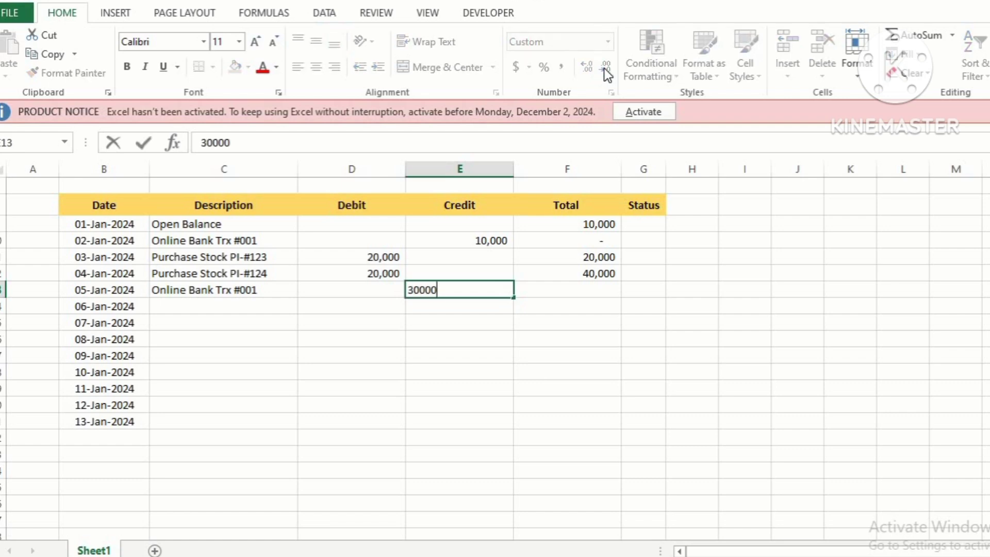
key(Return)
- Enter the description "Cash In Hand" in C14 and a credit of 20000 in E14 for 06-Jan-2024
key(Up)
key(Down)
key(Left)
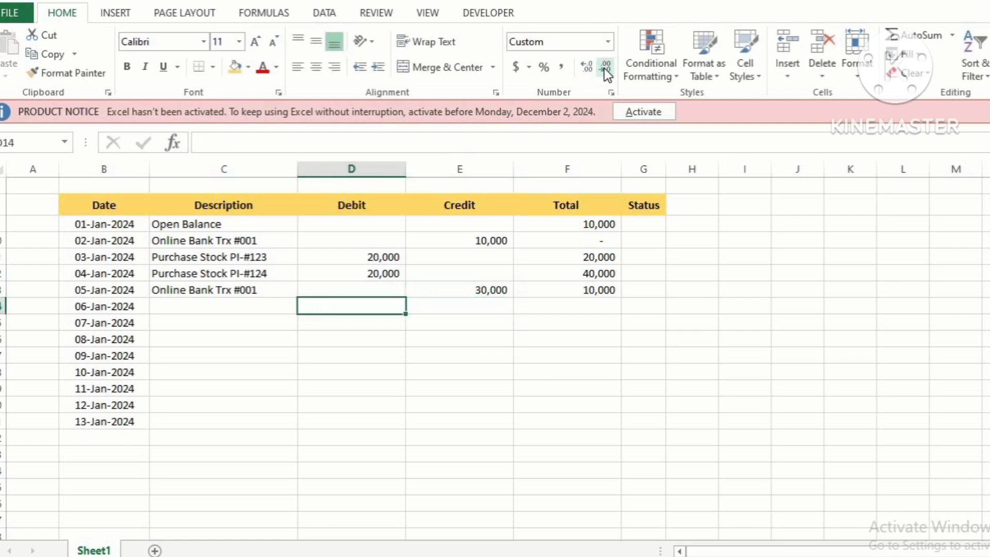
key(Left)
text(Cash )
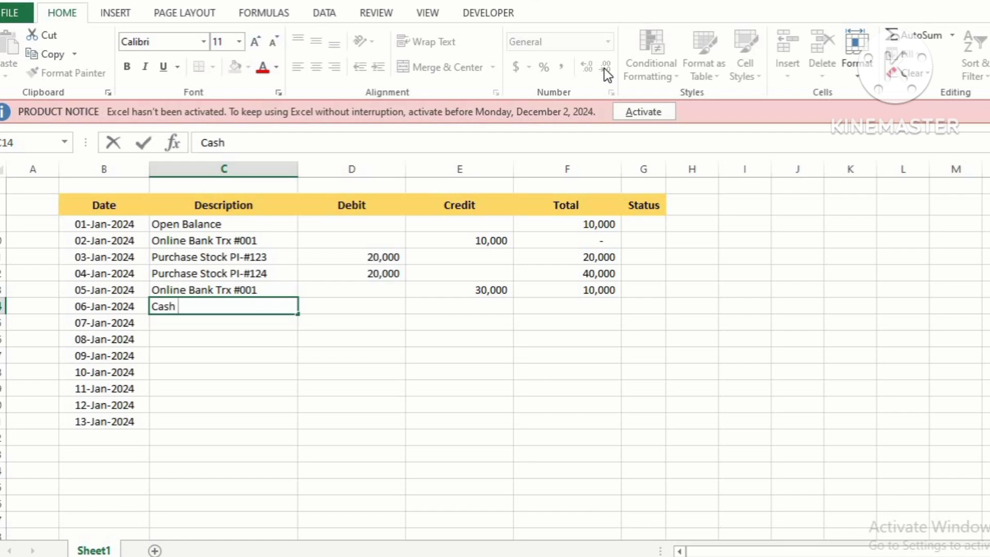
text(In Hand)
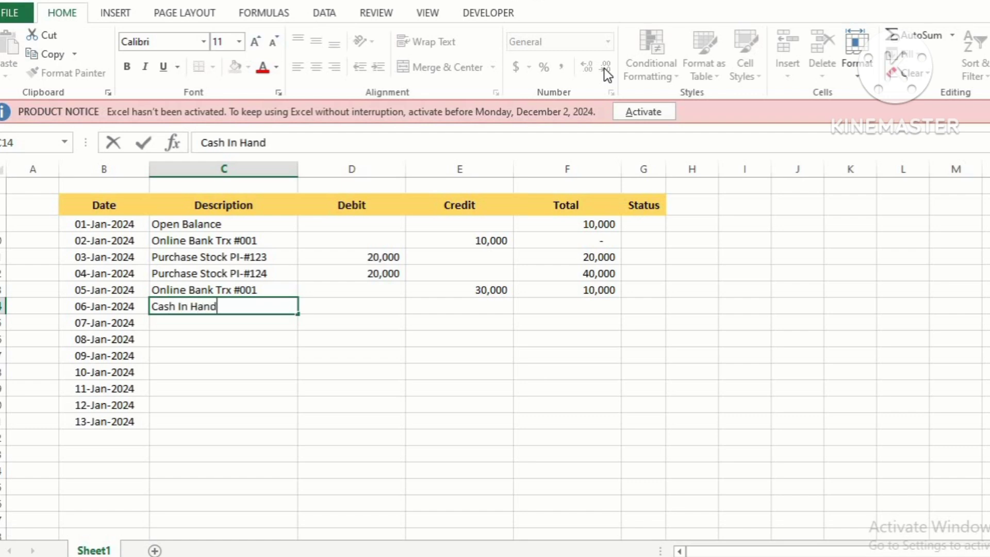
key(Tab)
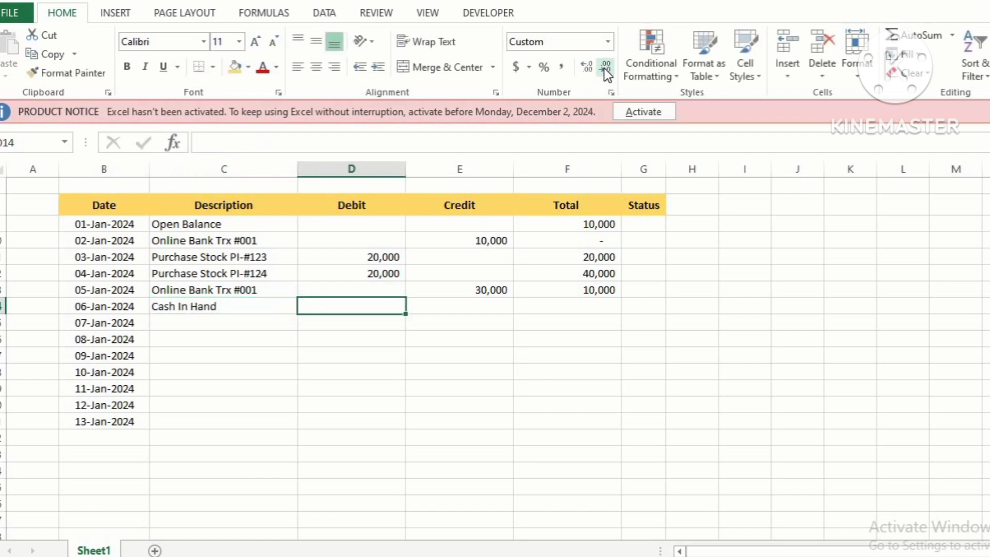
key(Tab)
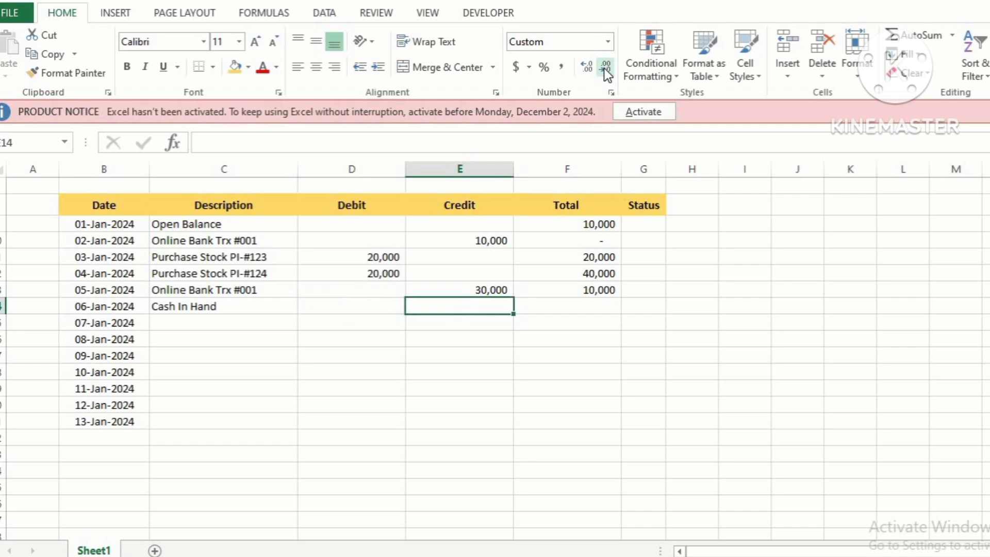
text(20000)
key(Return)
- Examine the running balances and formulas in the Total column from F15 up to the opening balance
key(Right)
key(Right)
key(Right)
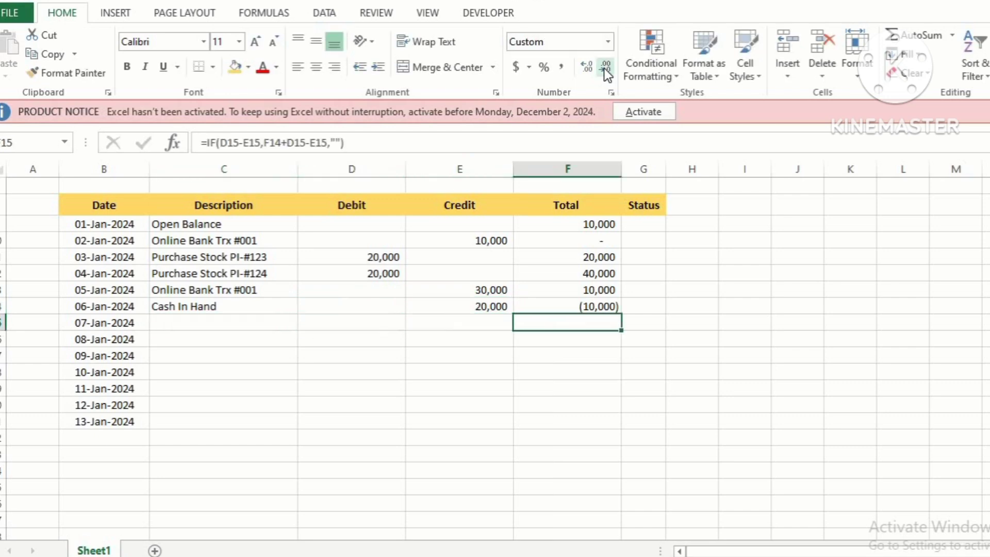
key(Up)
key(Up)
key(Up)
key(Up)
key(Up)
key(Up)
key(Up)
key(Down)
key(Down)
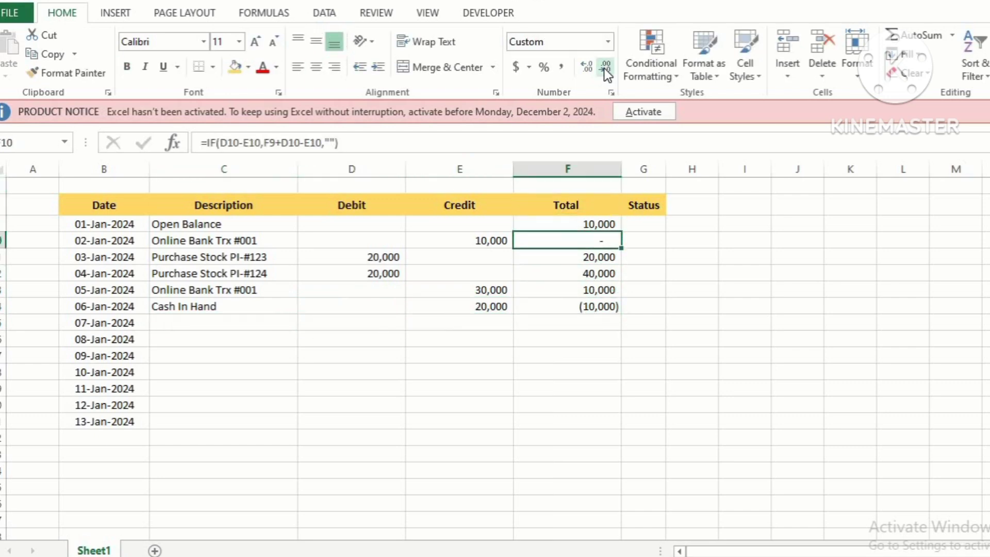
- Enter the formula =IF(F9>0,"CR",IF(F9<0,"DR","")) in the first Status cell, G9
key(Right)
key(Up)
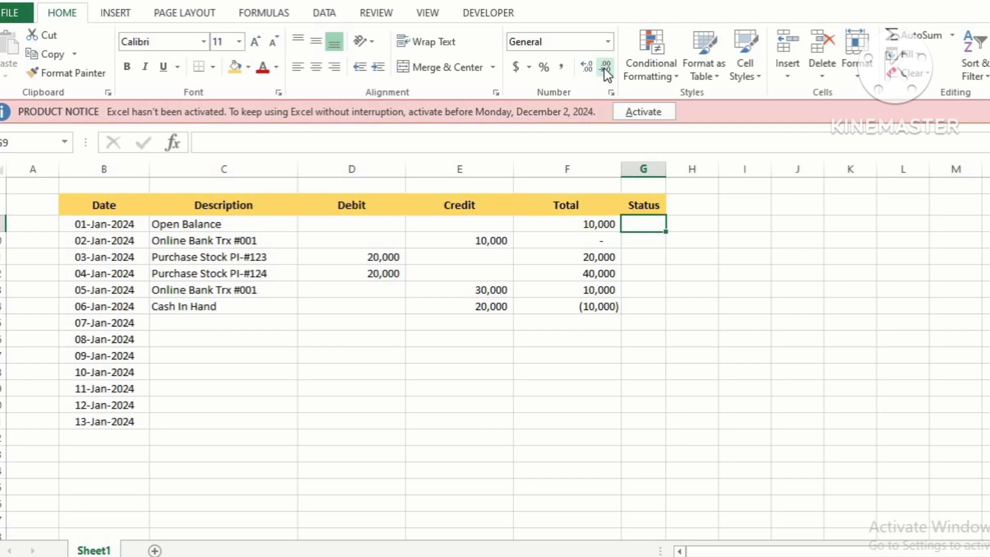
key(Up)
key(Up)
key(Up)
key(Up)
key(Up)
key(Up)
key(Down)
key(Down)
key(Down)
key(Down)
key(Down)
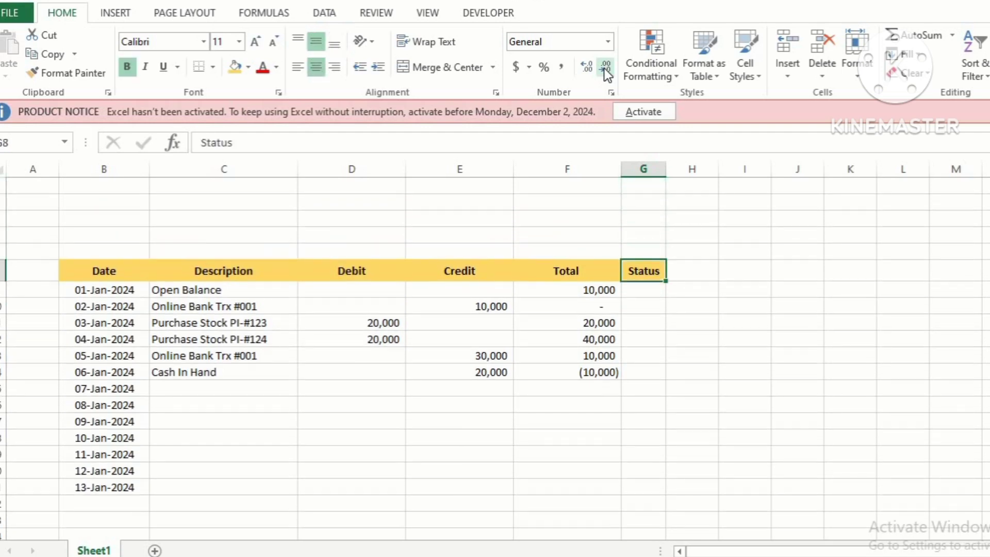
key(Down)
text(=)
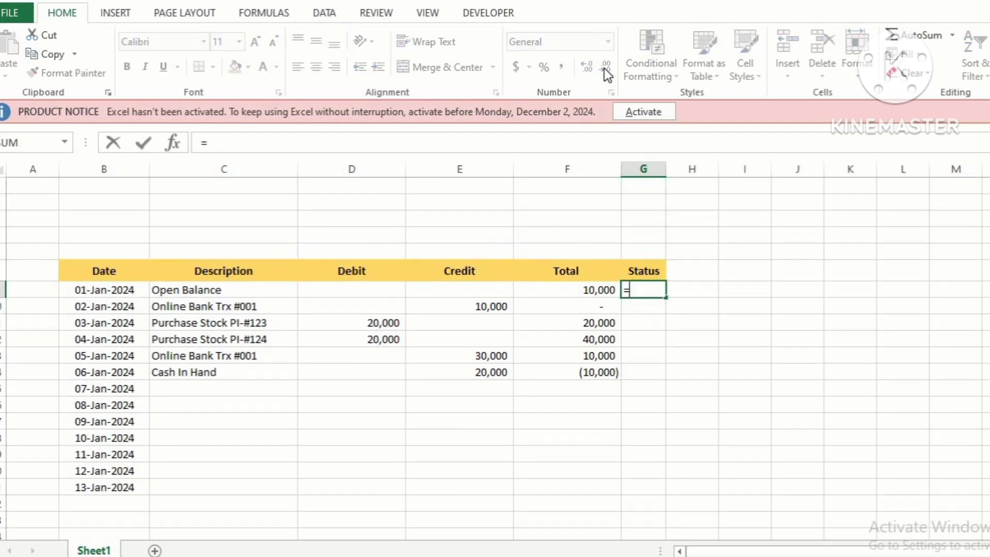
text(if)
key(Tab)
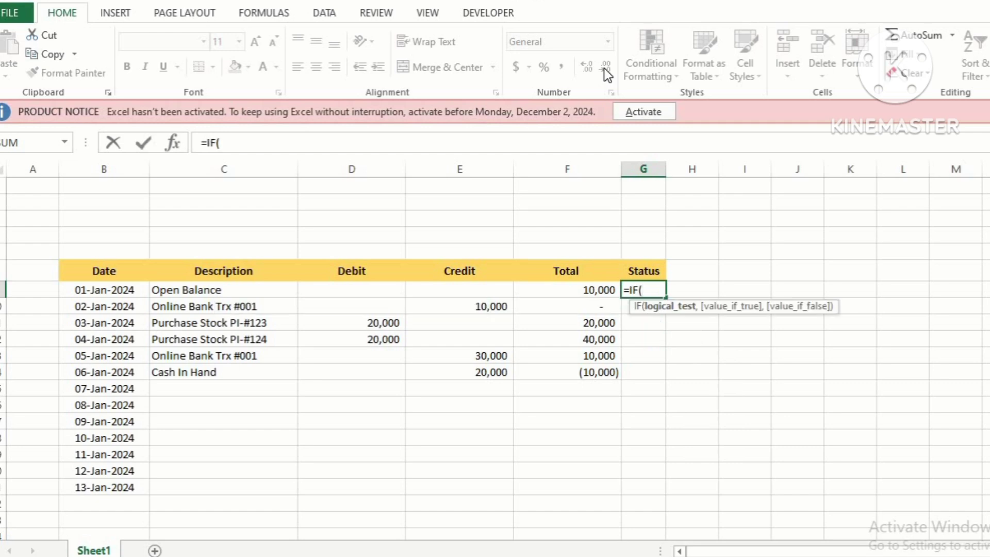
key(Left)
text(>0)
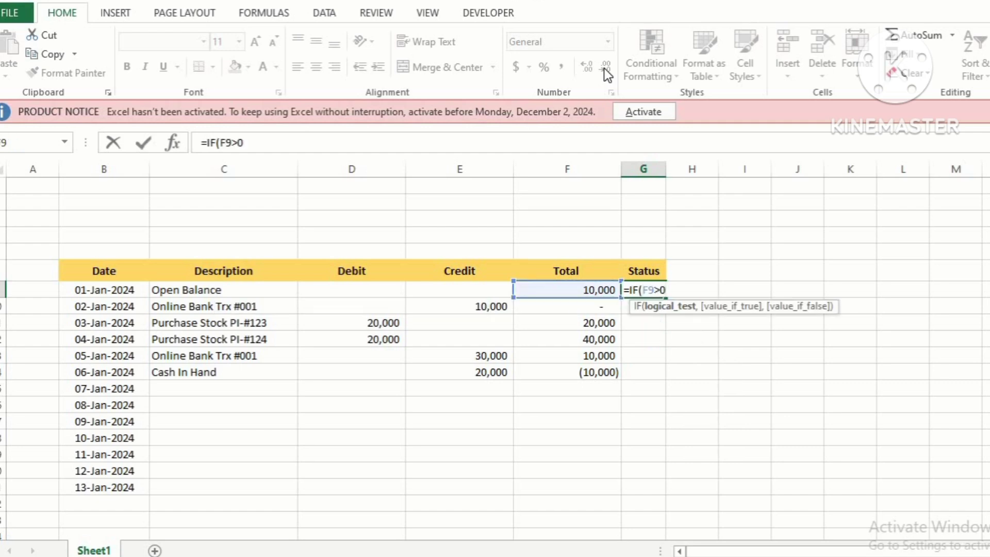
text(,)
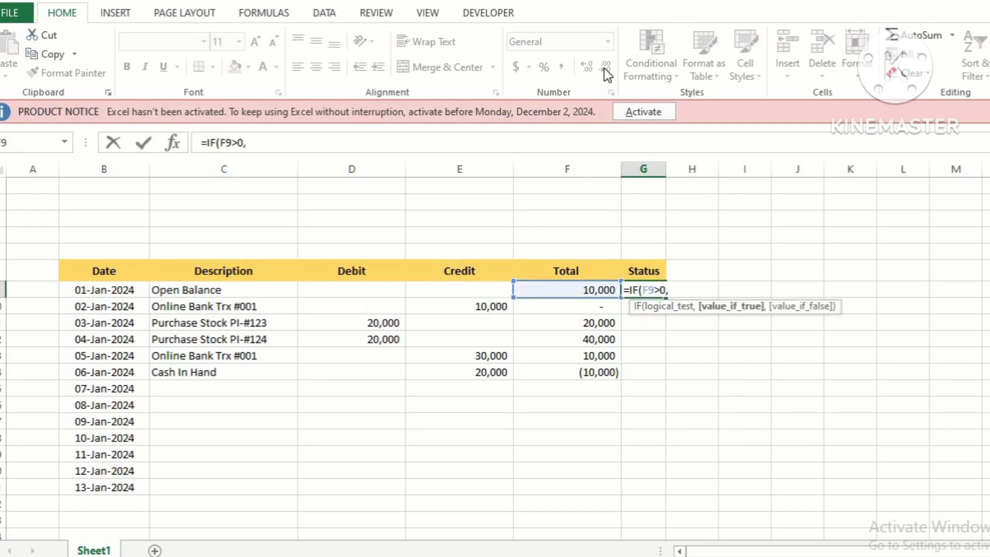
text("CR",)
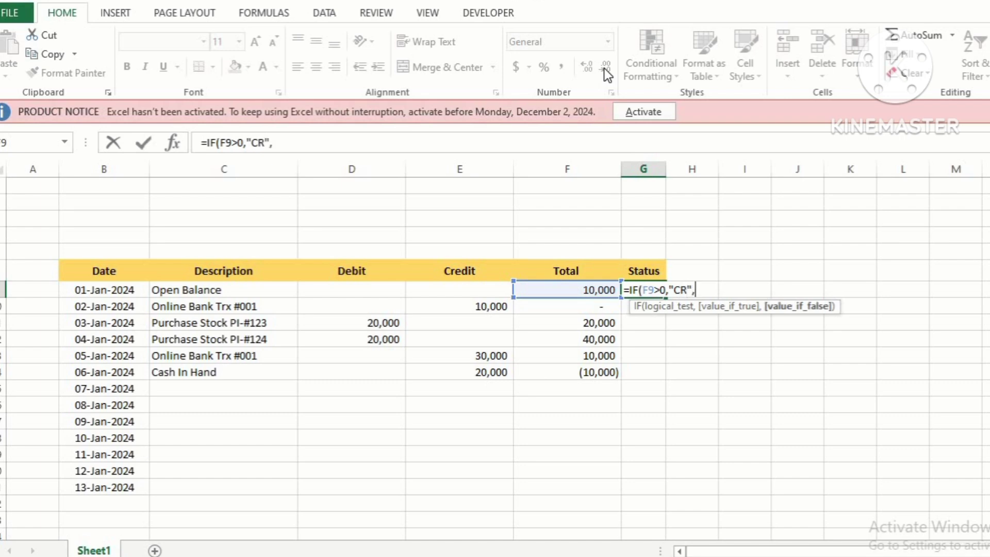
text(IF(F9)
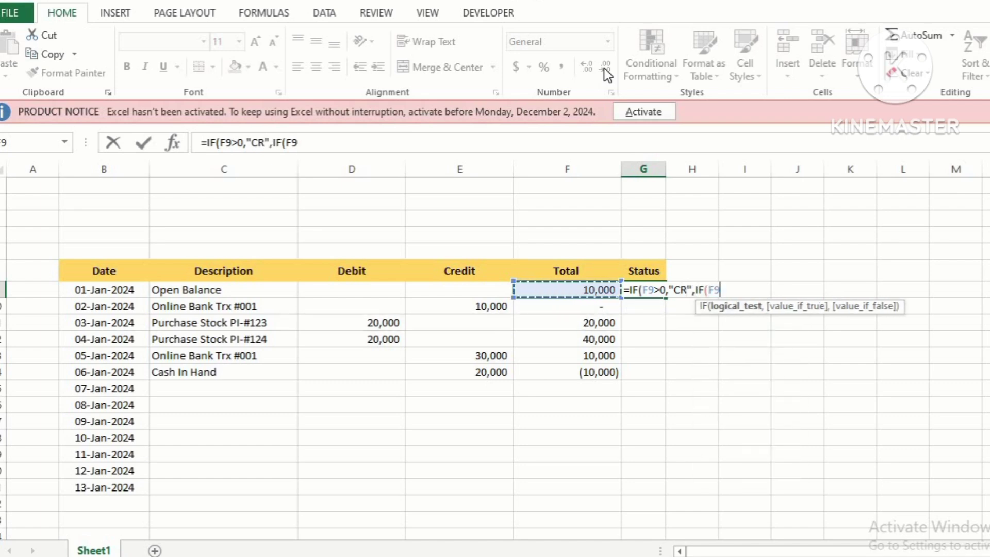
text(<0)
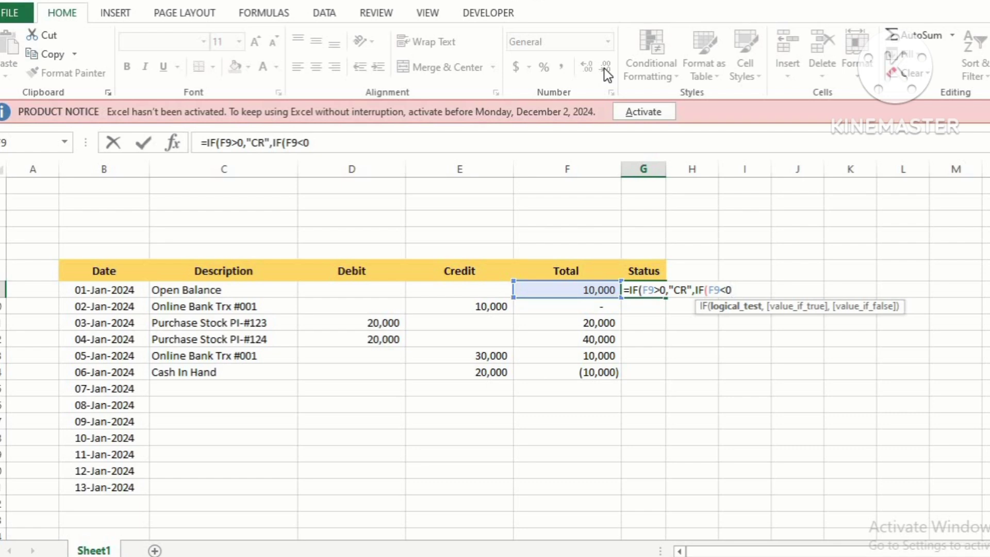
text(,"DR)
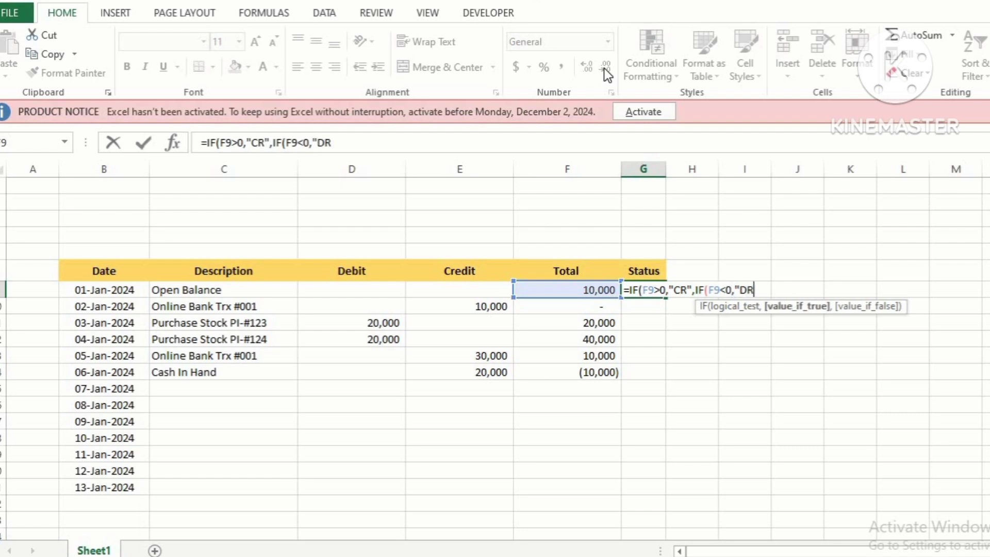
text("<"")
key(BackSpace)
key(BackSpace)
key(BackSpace)
text(,"")
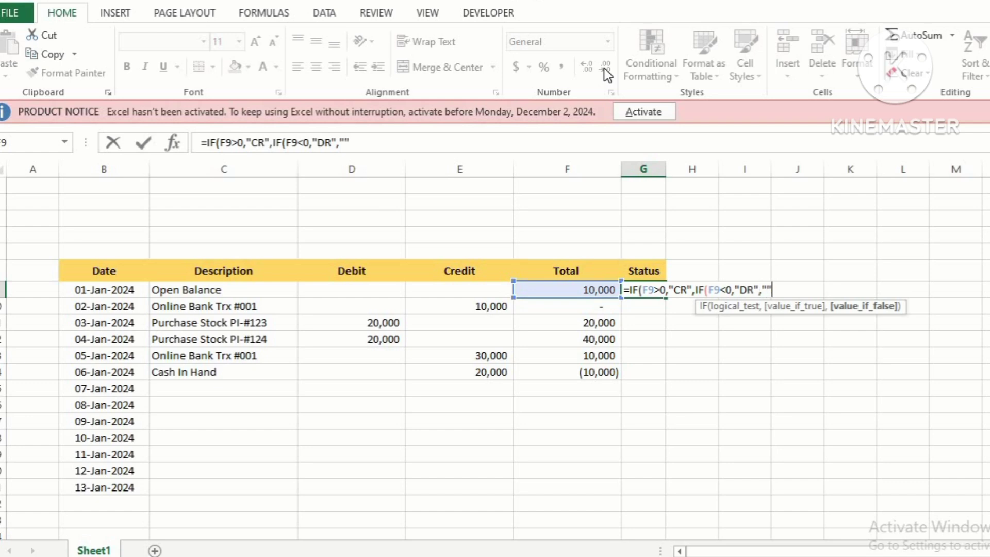
text()))
key(ctrl+Return)
- Fill the Status formula from G9 down to the 13-Jan-2024 row
key(shift+Down)
key(shift+Down)
key(shift+Down)
key(shift+Down)
key(shift+Down)
key(shift+Down)
key(shift+Down)
key(shift+Down)
key(shift+Down)
key(shift+Down)
key(shift+Down)
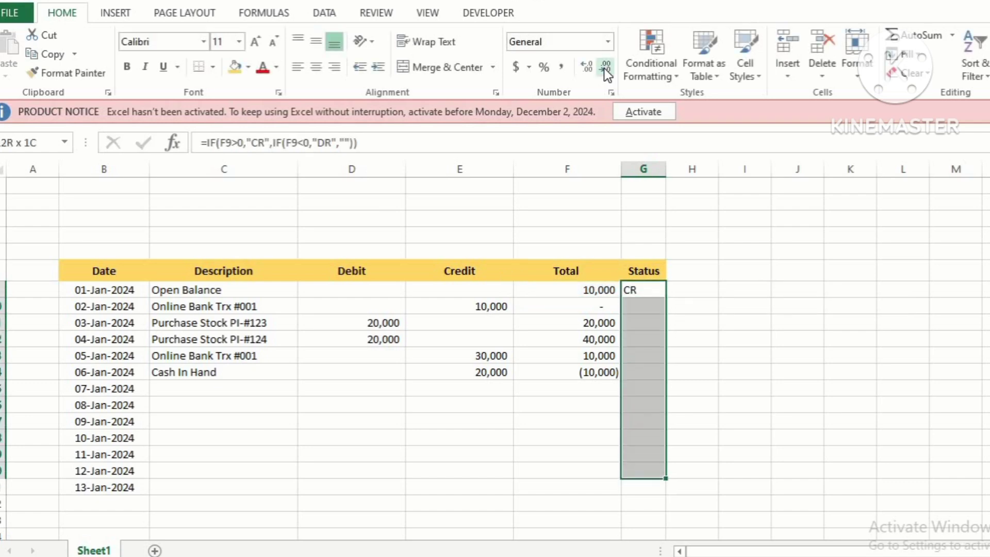
key(ctrl+d)
- Examine the Status results and formulas in column G from the opening balance to the last date, comparing them with the Total column
key(Up)
key(Down)
key(Down)
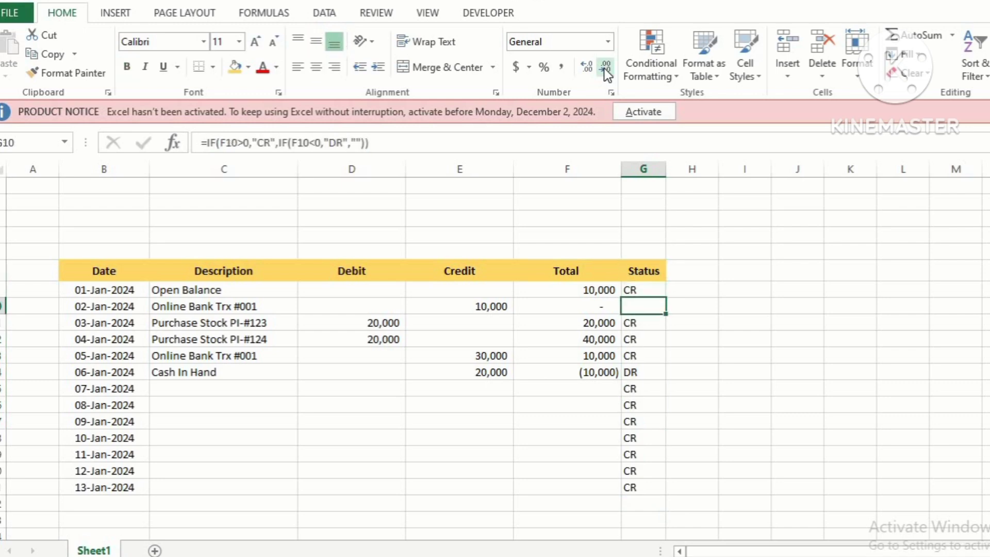
key(Down)
key(Down)
key(Down)
key(Down)
key(Down)
key(Up)
key(Up)
key(Up)
key(Up)
key(Up)
key(Up)
key(Up)
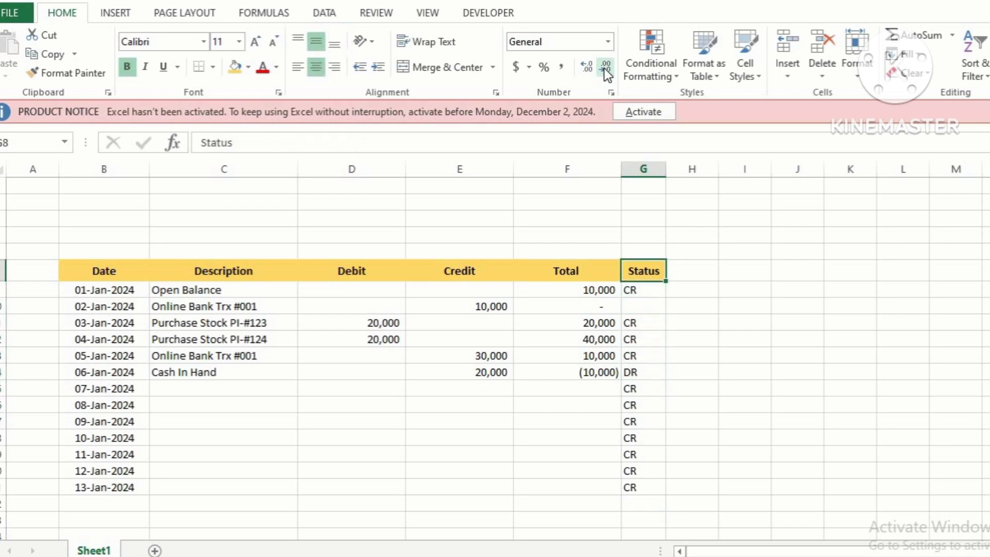
key(Down)
key(Down)
key(Down)
key(Down)
key(Down)
key(Down)
key(Up)
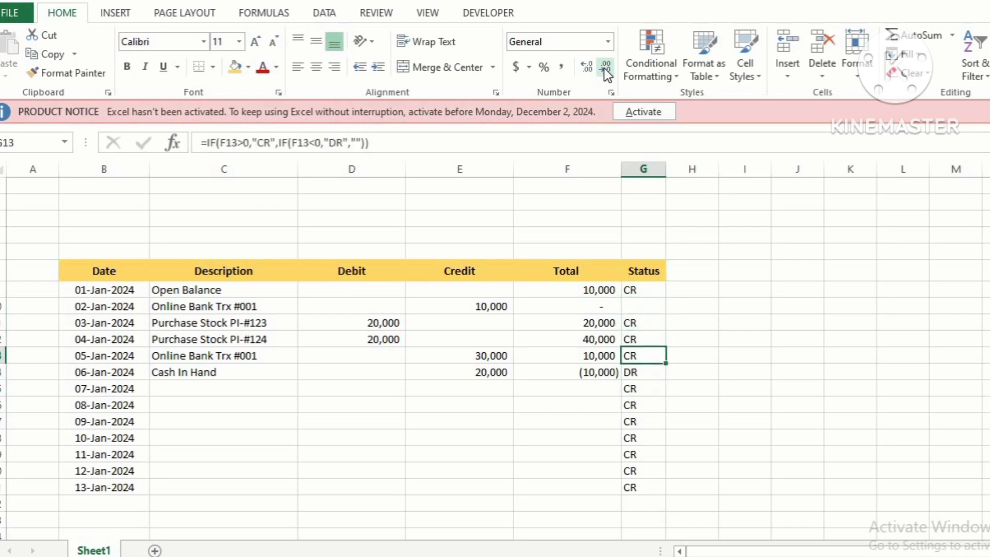
key(Down)
key(Down)
key(Down)
key(Down)
key(Down)
key(Down)
key(Down)
key(Down)
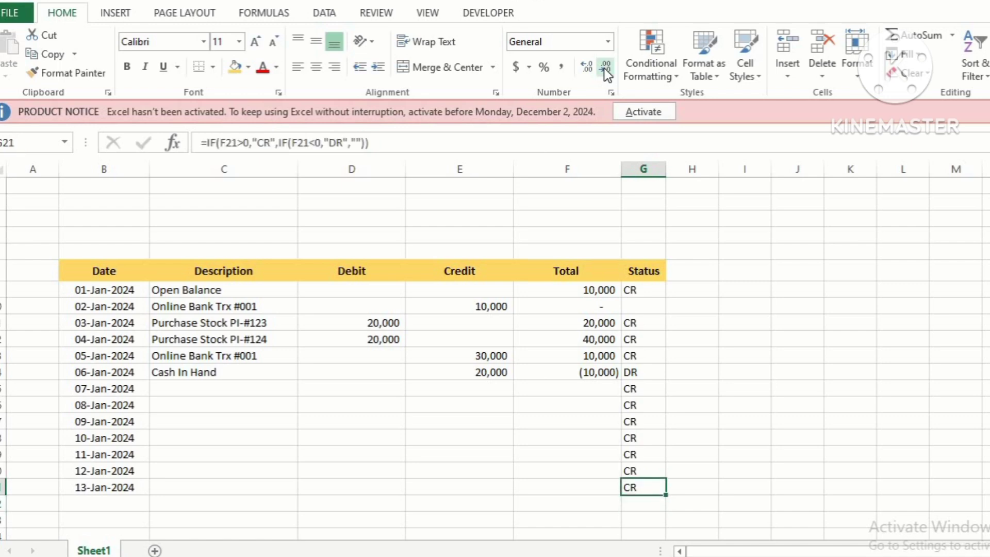
key(Up)
key(Up)
key(Up)
key(Up)
key(Up)
key(Up)
key(Up)
key(Up)
key(Up)
key(Up)
key(Up)
key(Up)
key(Down)
key(Down)
key(Down)
key(Down)
key(Down)
key(Down)
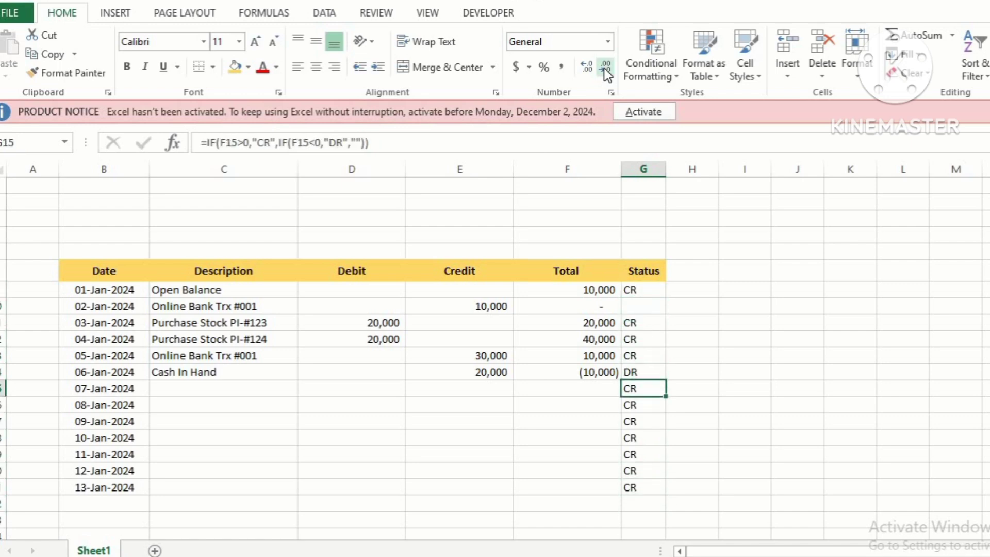
key(Left)
key(Right)
key(Up)
key(Up)
key(Up)
key(Up)
key(Up)
key(Up)
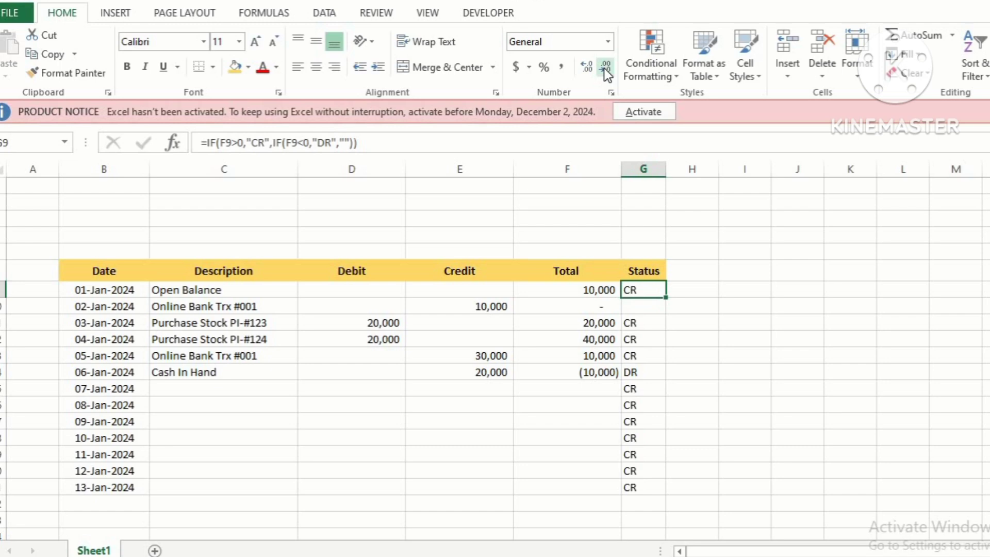
- Start an Equal To conditional formatting rule on the whole Status column with DR as the value to match
key(ctrl+space)
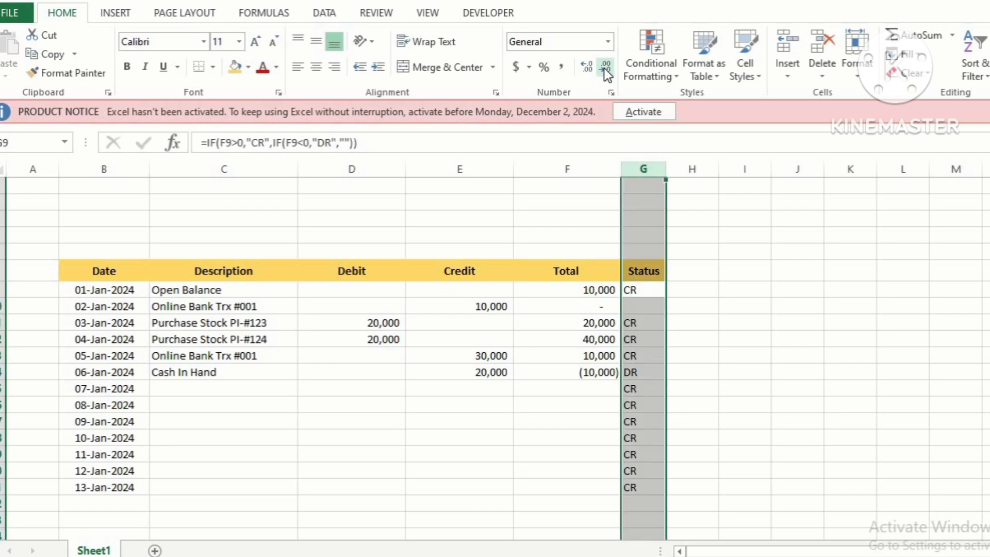
key(alt)
key(h)
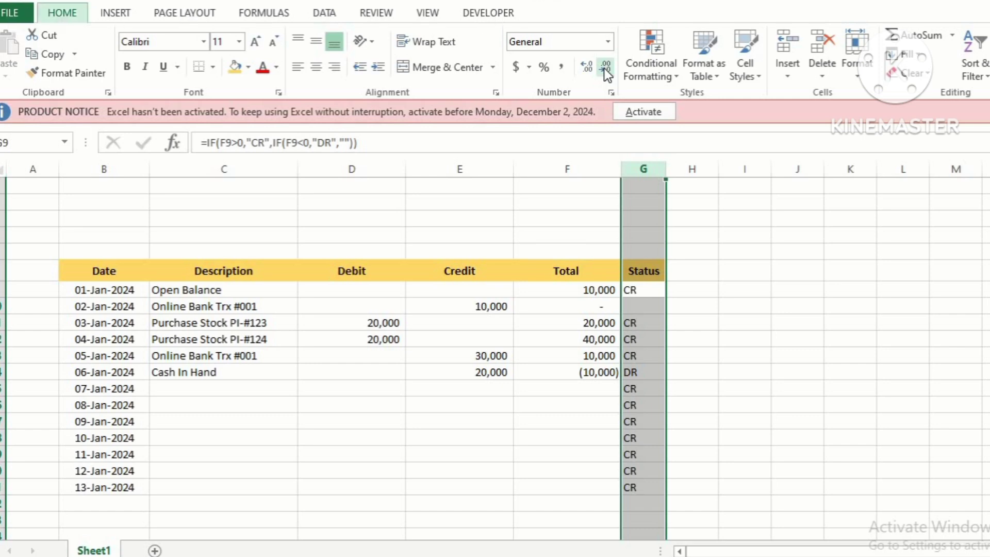
key(l)
key(h)
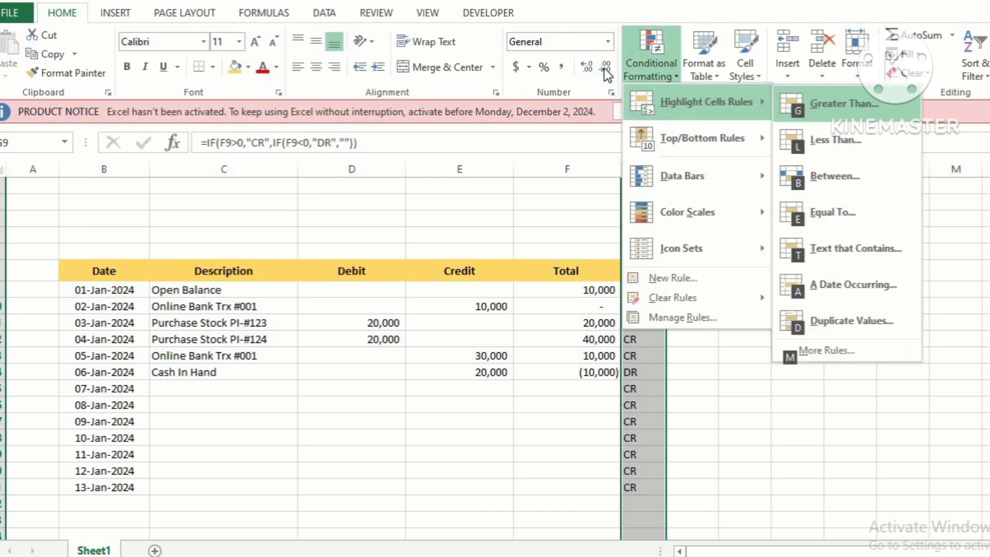
key(Down)
key(Down)
key(Down)
key(Return)
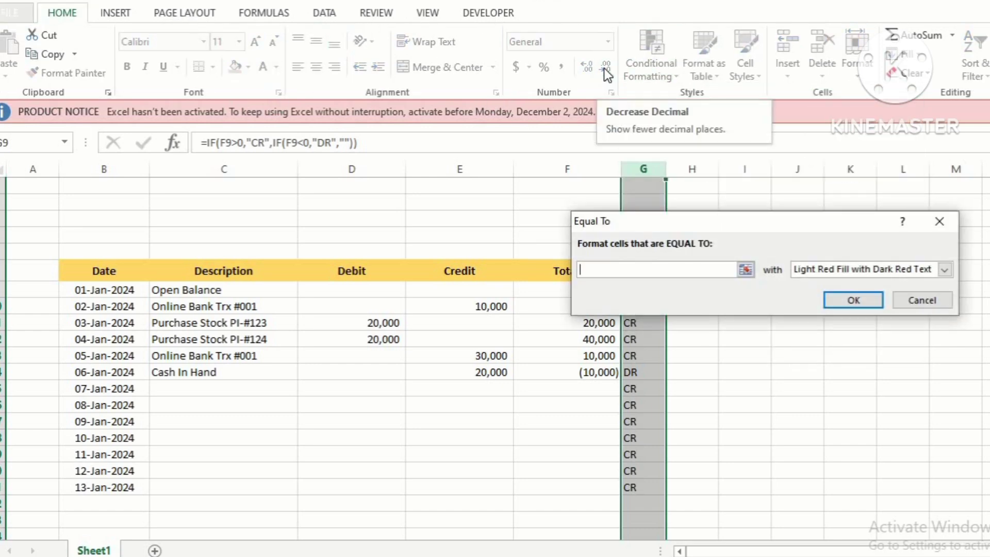
text(DR)
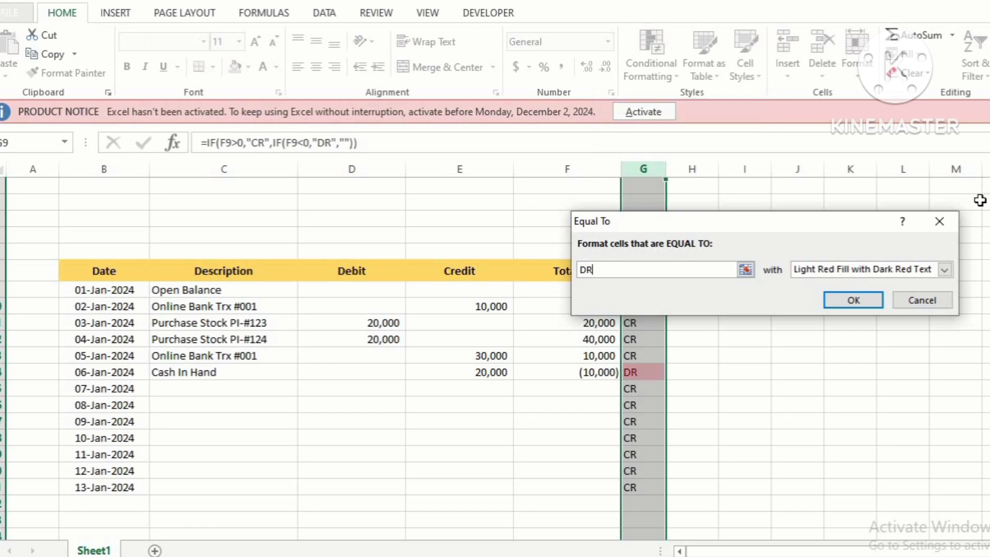
- Give the DR rule a custom format with a red background fill and apply it
click(944, 269)
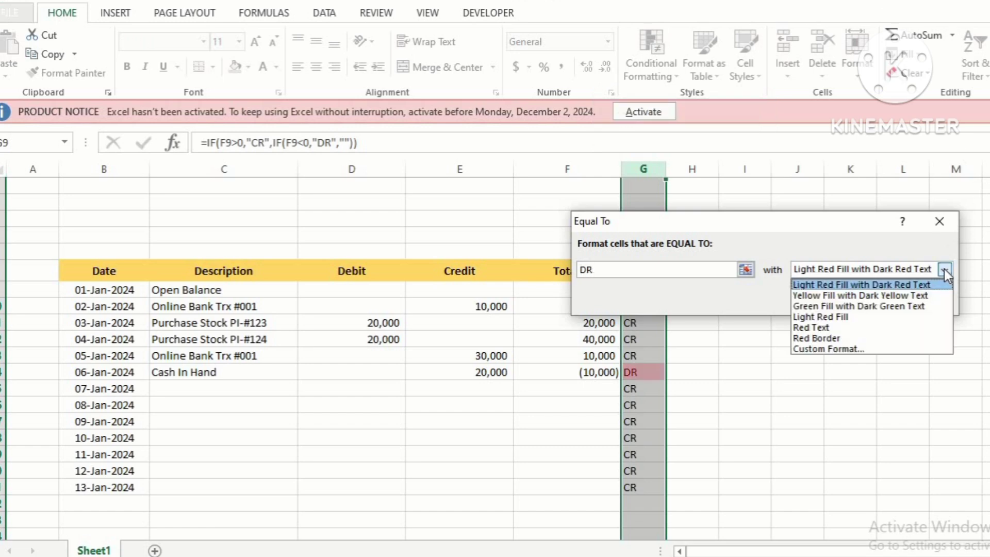
click(886, 348)
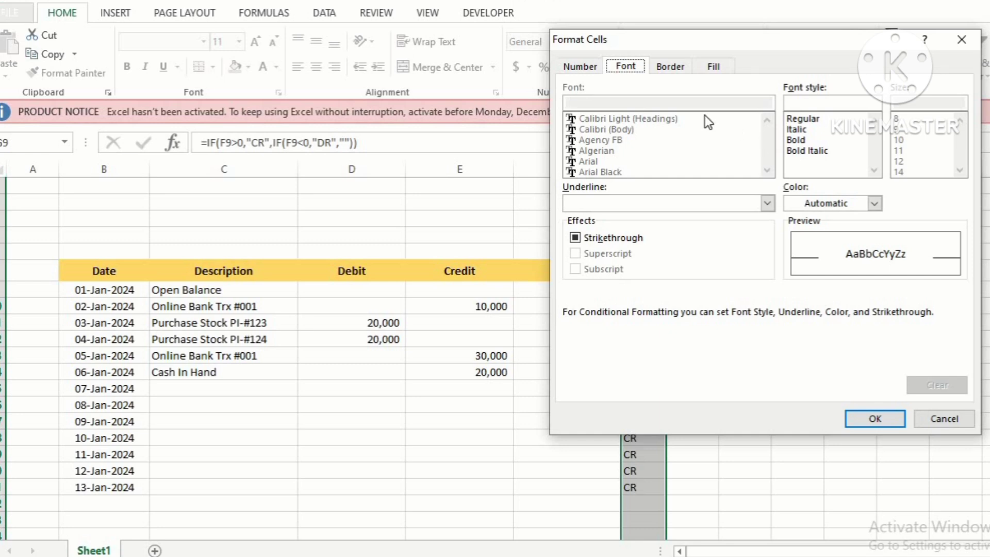
click(668, 71)
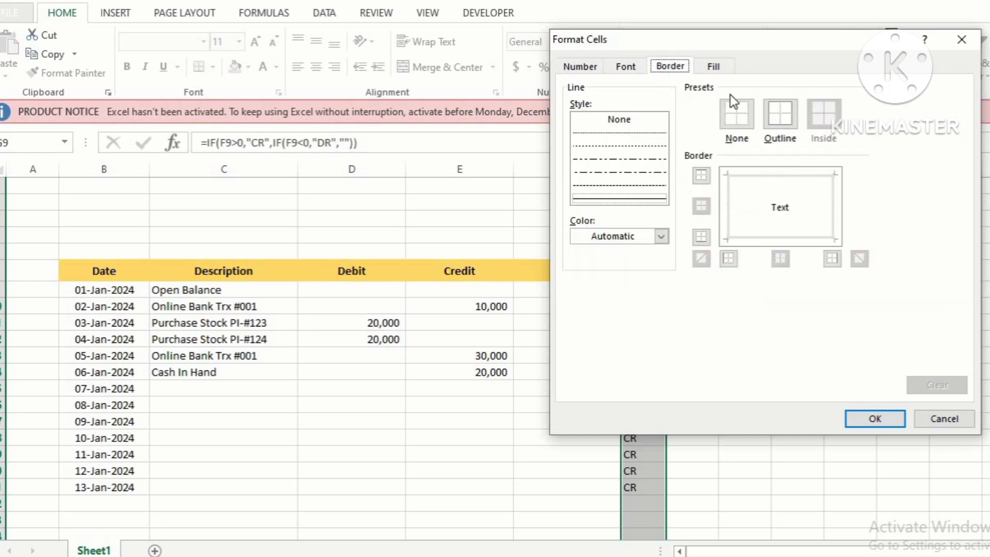
click(712, 69)
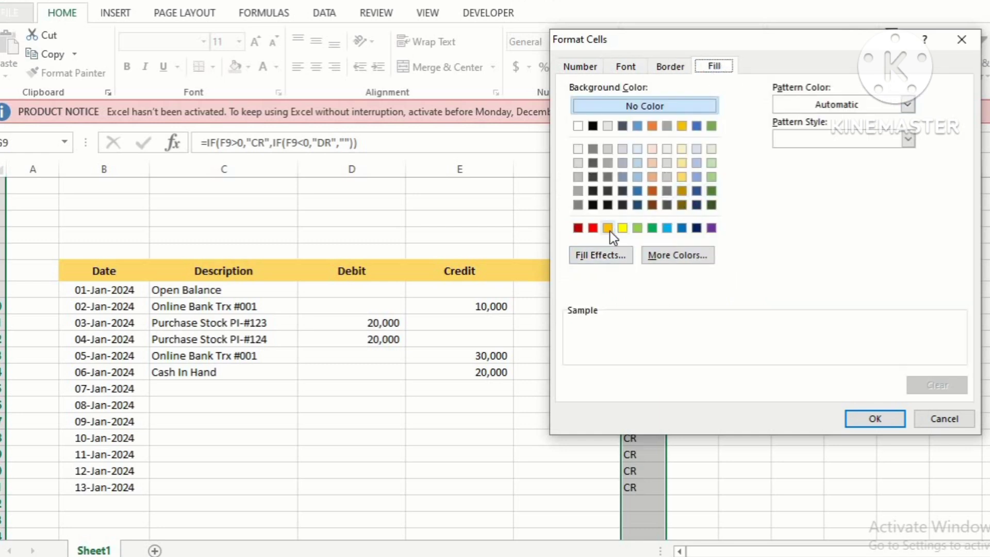
click(594, 229)
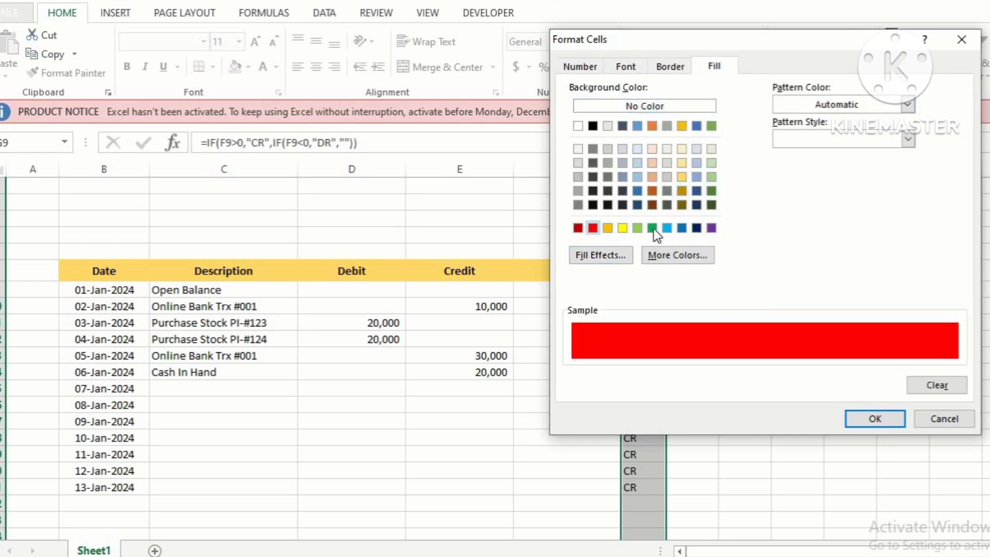
click(878, 421)
click(861, 304)
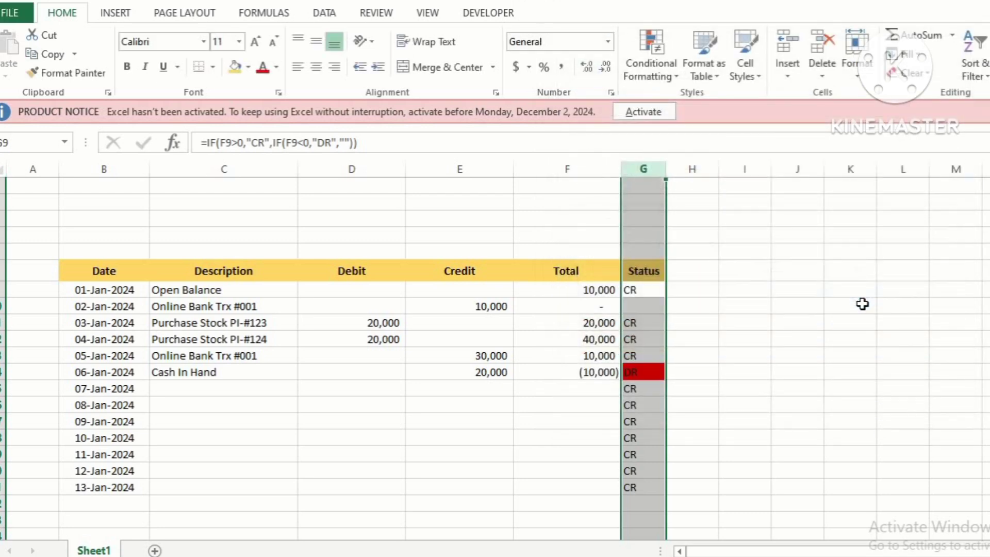
- Examine the conditional formatting applied to the cells of the Status column
key(Down)
key(Down)
key(Down)
key(Down)
key(Down)
key(Down)
key(Down)
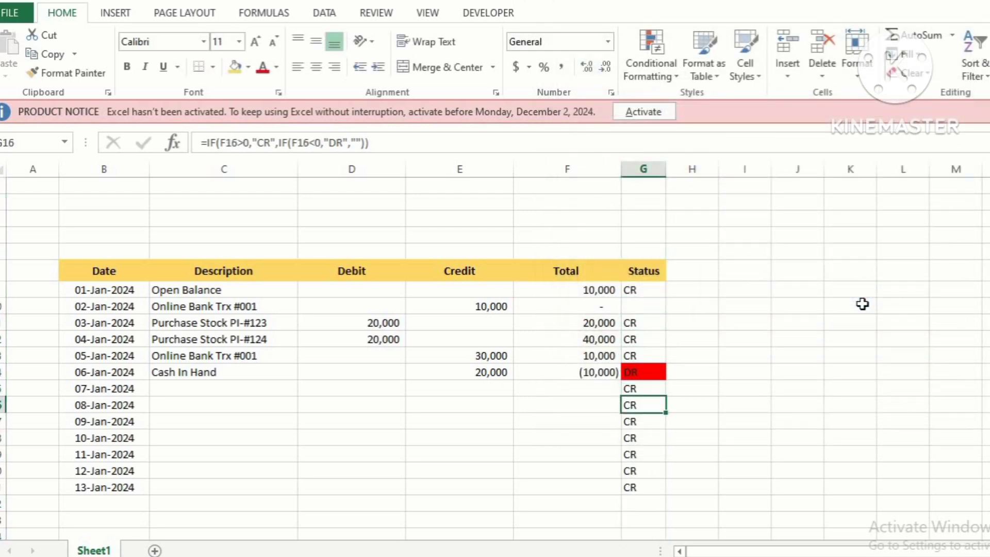
key(Up)
key(Up)
key(Up)
key(Up)
key(Up)
key(Up)
key(Up)
key(Down)
key(Down)
key(Down)
key(Down)
key(Down)
key(Down)
key(Down)
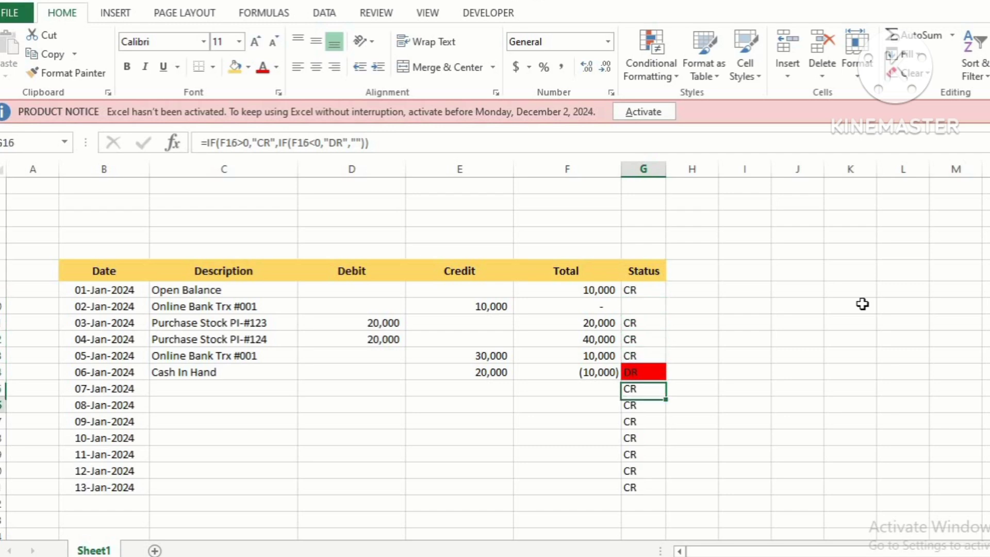
- Enter the description "Online Bank Trx #001" in C15 for 07-Jan-2024 and go to the row's Credit cell
key(Left)
key(Left)
key(Left)
key(Up)
key(Left)
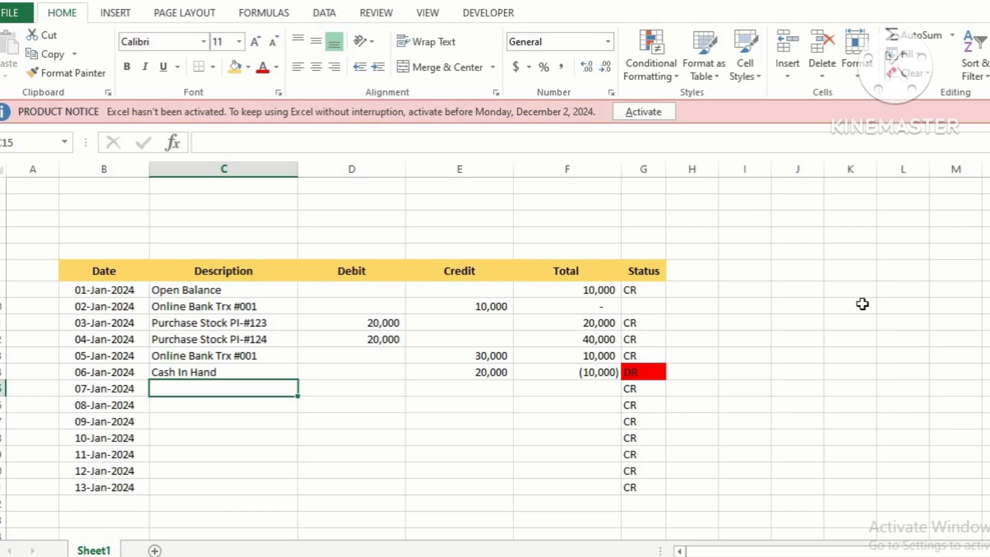
text(Pur)
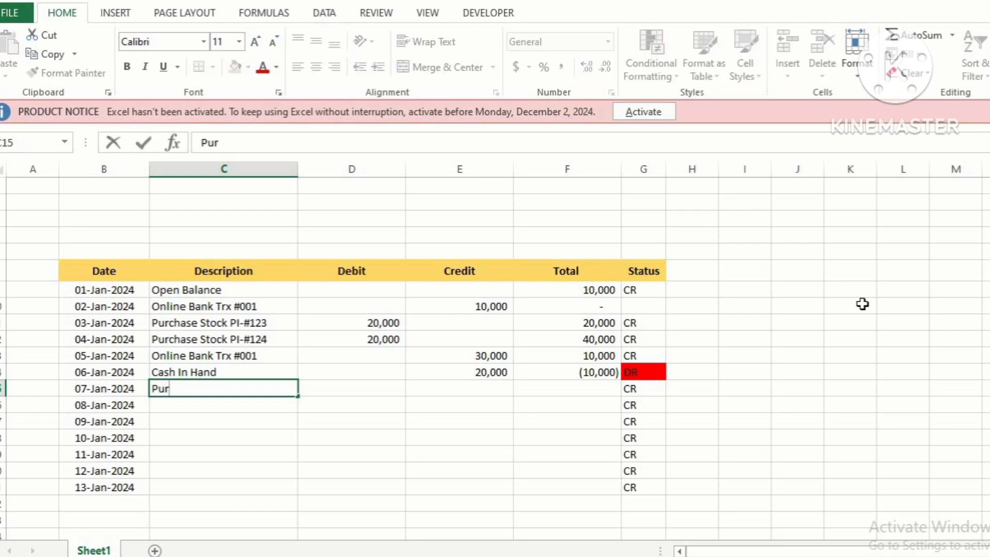
key(BackSpace)
key(BackSpace)
key(BackSpace)
text(Online Bank Trx #001)
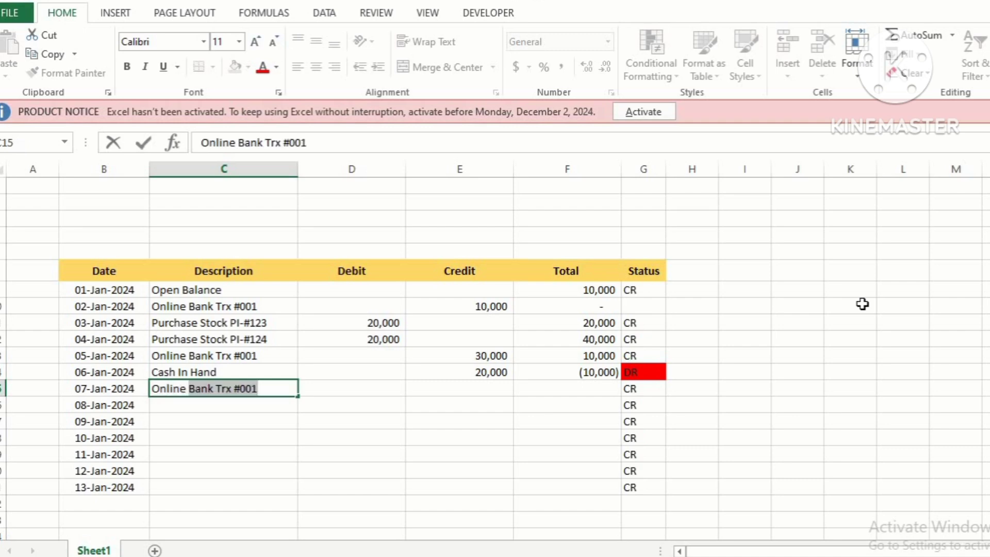
key(Tab)
key(Tab)
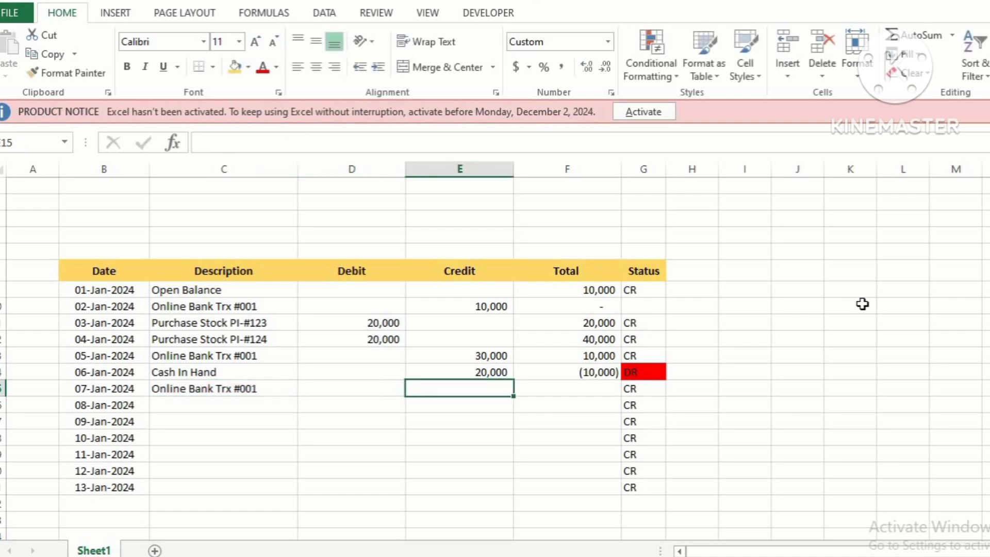
- Enter a 20,000 credit for 07-Jan-2024 and a "Cash In Hand" entry with a 40,000 debit for 08-Jan-2024
text(20000)
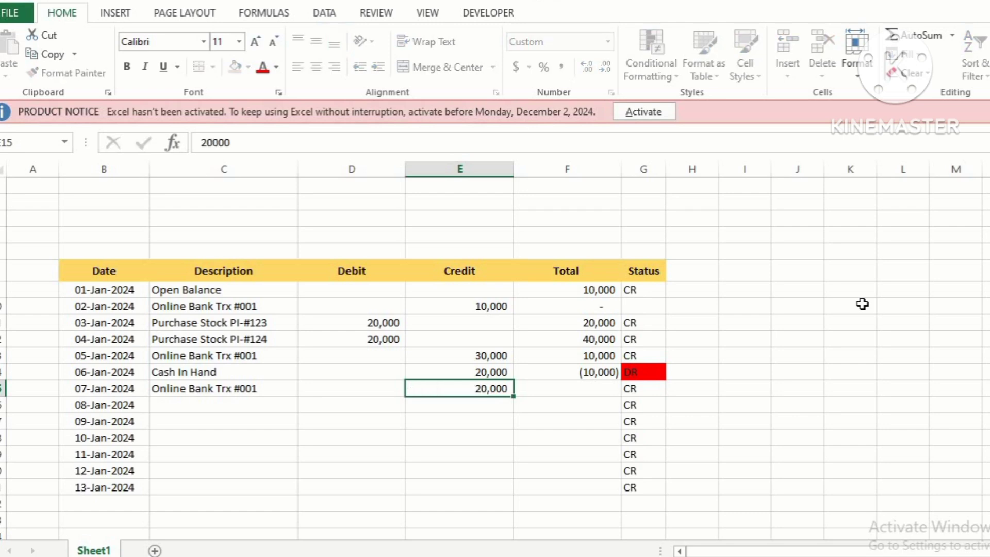
key(Return)
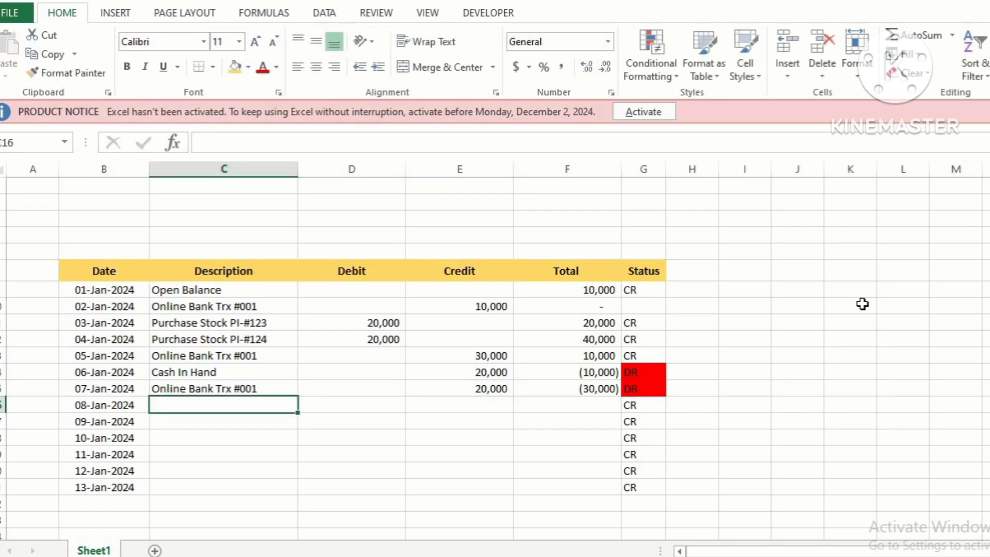
text(Cash)
key(Tab)
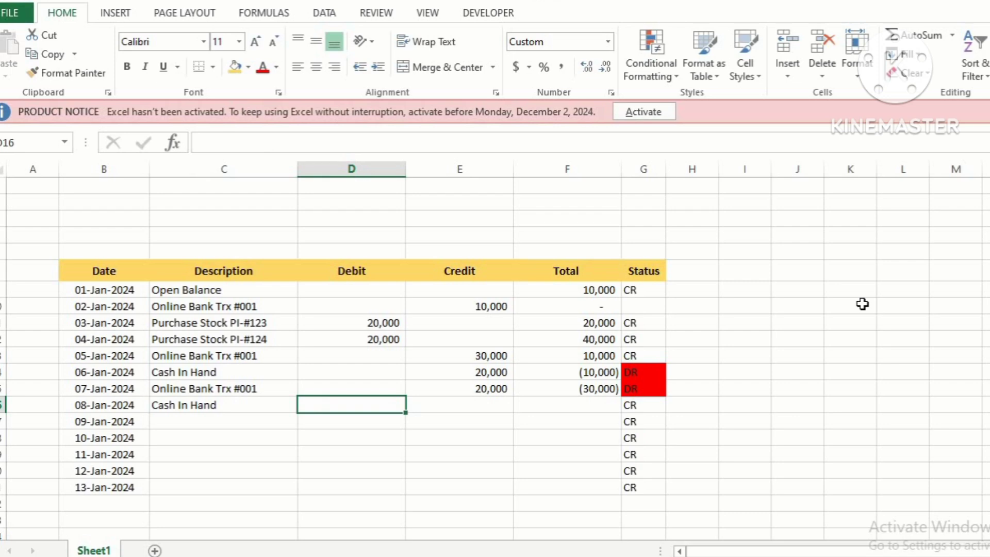
text(40000)
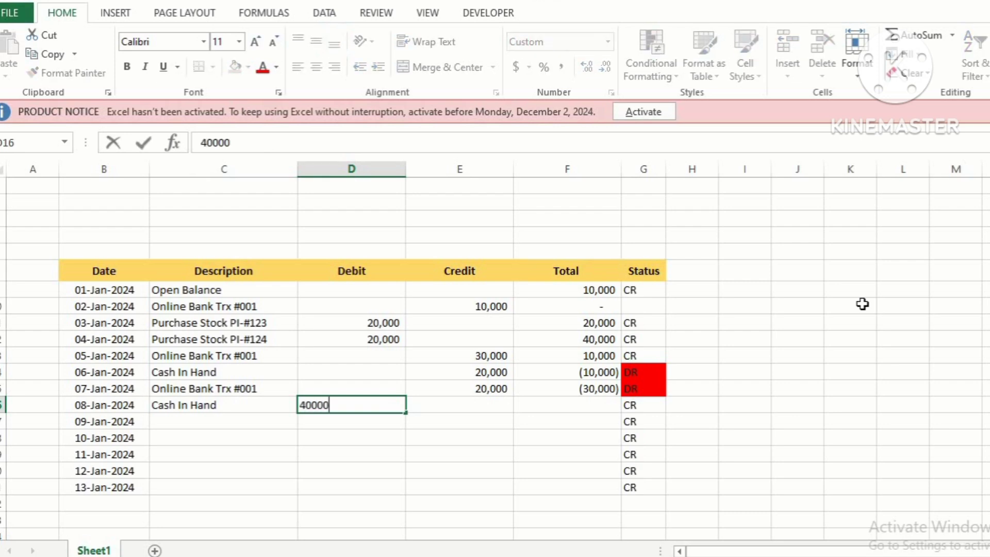
key(Return)
- Enter "Online Bank Trx #001" with a 20,000 credit in the 09-Jan-2024 row
key(Tab)
key(Tab)
key(Down)
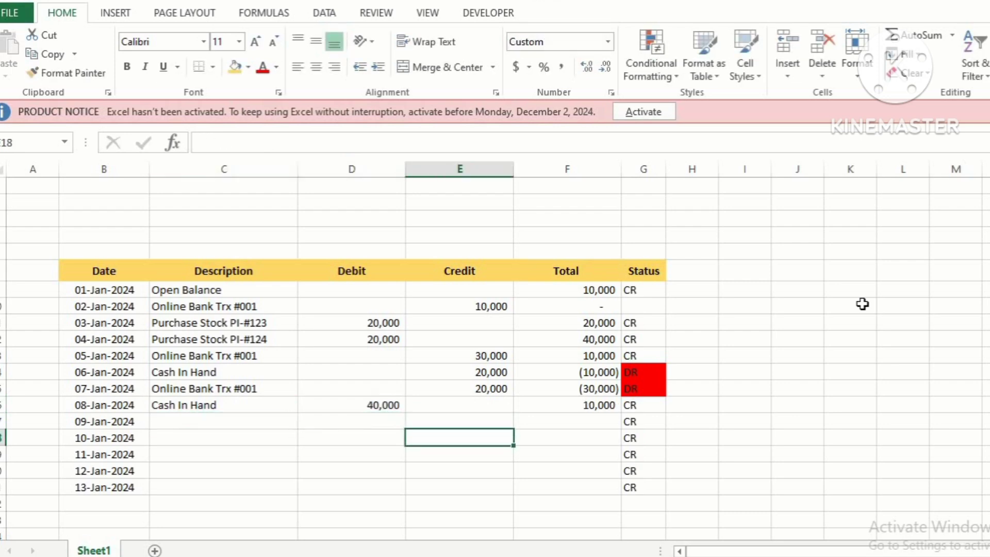
key(Left)
key(Left)
key(Up)
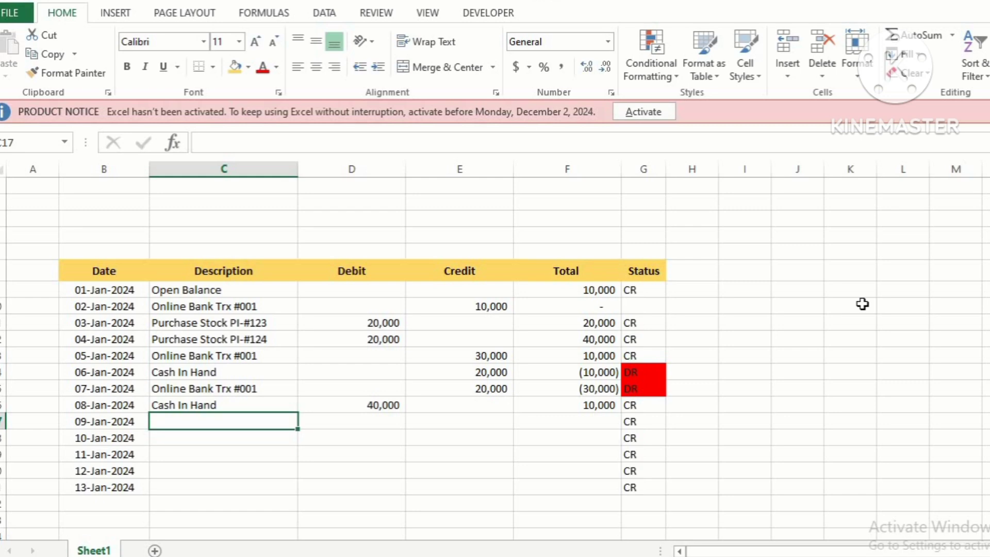
text(On)
key(Tab)
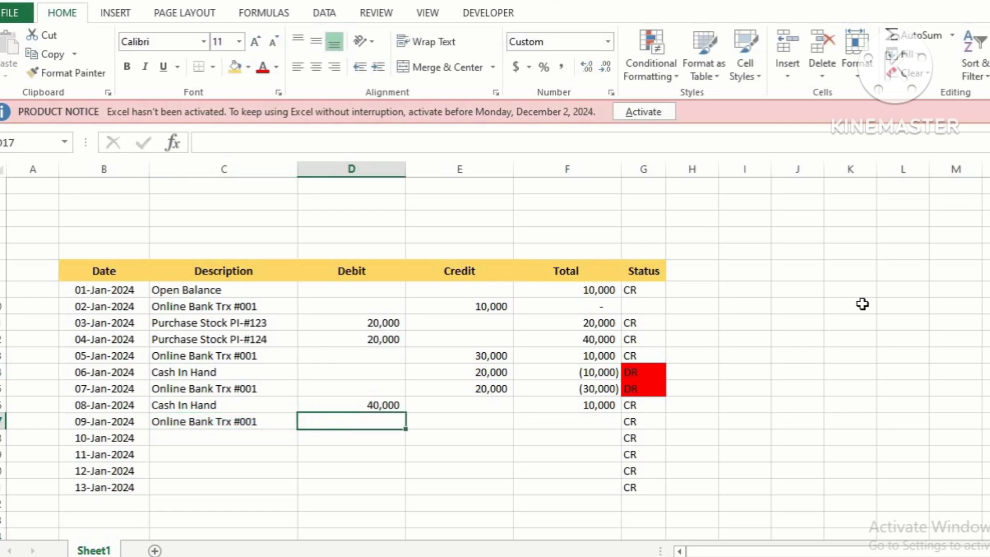
key(Tab)
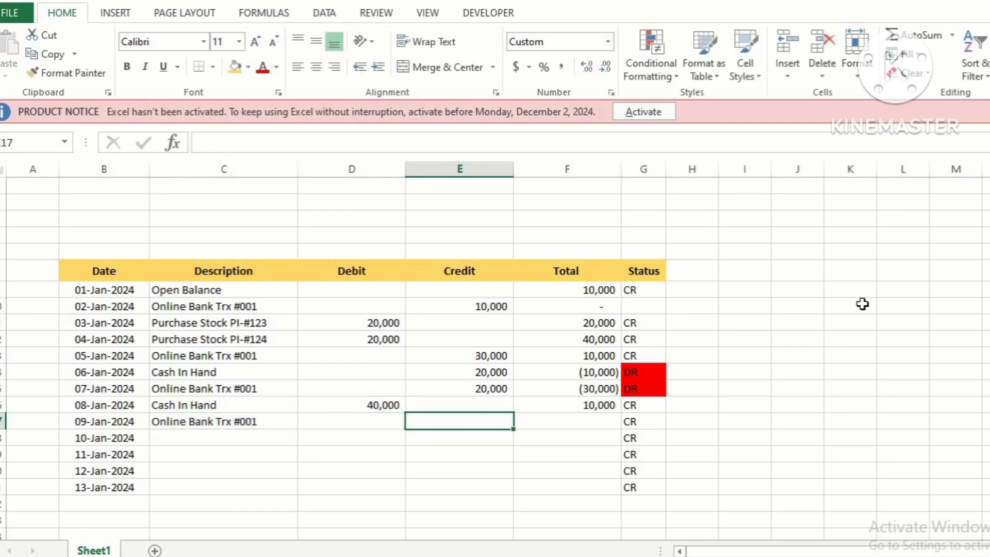
text(20000)
key(Return)
key(Return)
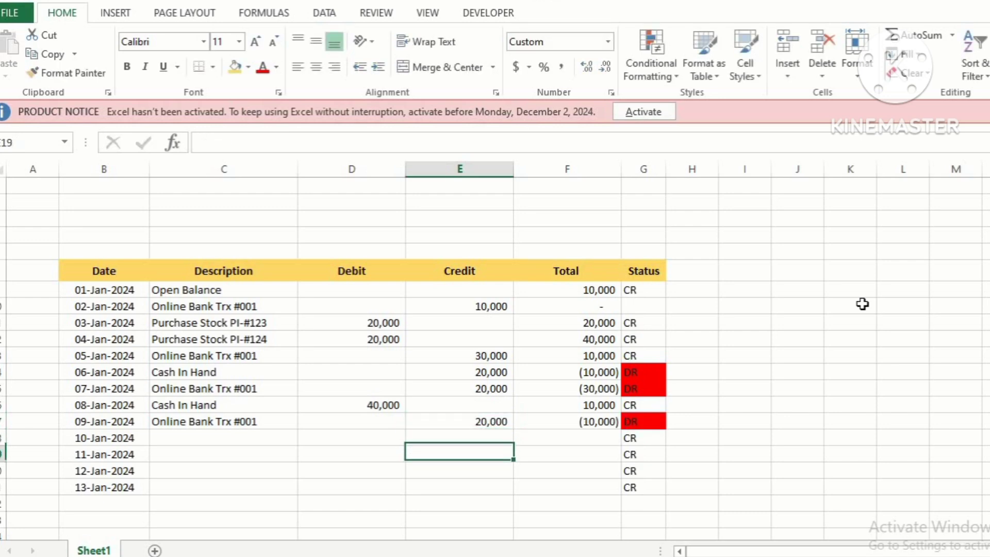
key(Down)
key(Down)
key(Up)
key(Up)
key(Up)
key(Up)
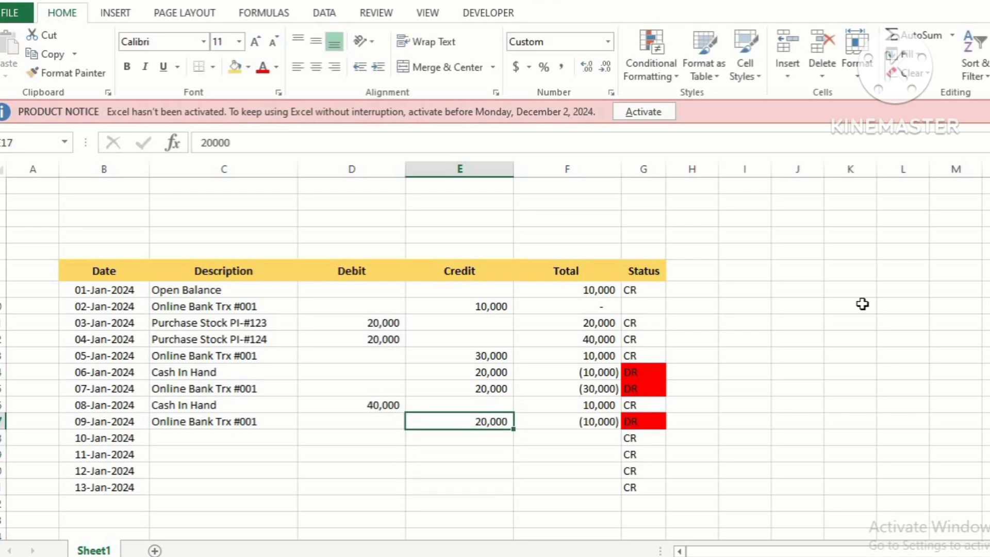
key(Down)
key(Down)
key(Down)
key(Down)
key(Up)
key(Up)
key(Up)
key(Up)
key(Up)
key(Up)
key(Up)
key(Up)
key(Up)
key(Up)
key(Up)
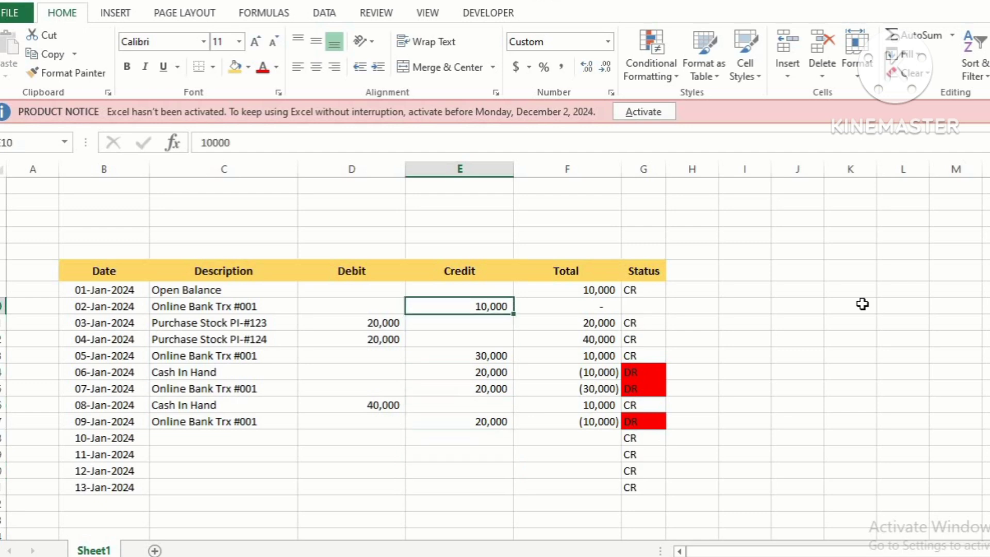
key(Up)
key(Up)
key(Up)
key(Up)
key(Up)
key(Down)
key(Down)
key(Down)
key(Down)
key(Down)
key(Down)
key(Down)
key(Down)
key(Up)
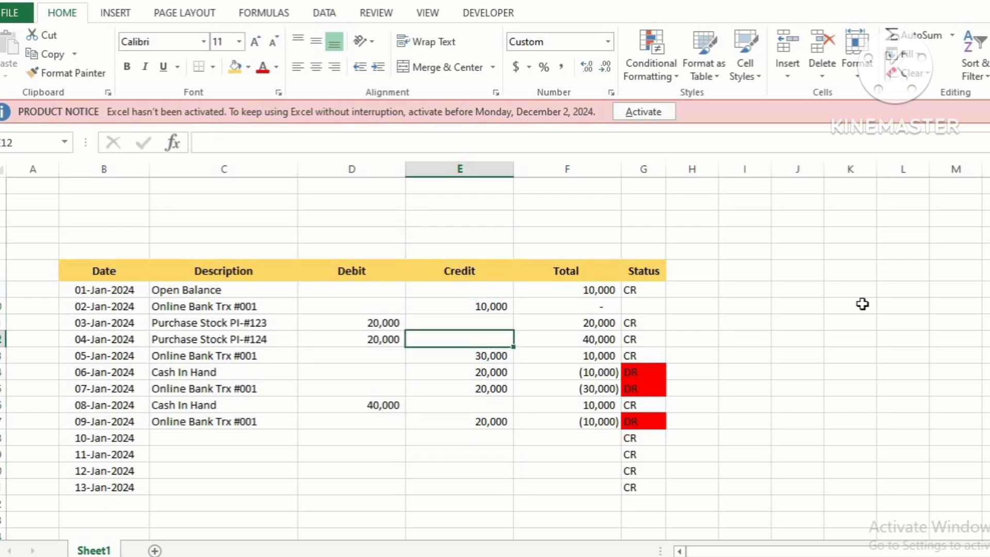
- Merge and center B3:G4 above the table and enter the title "Ledger" in it
key(Up)
key(Up)
key(Up)
key(Up)
key(Up)
key(Up)
key(Up)
key(Up)
key(Up)
key(Up)
key(Up)
key(Down)
key(Down)
key(Left)
key(Left)
key(Left)
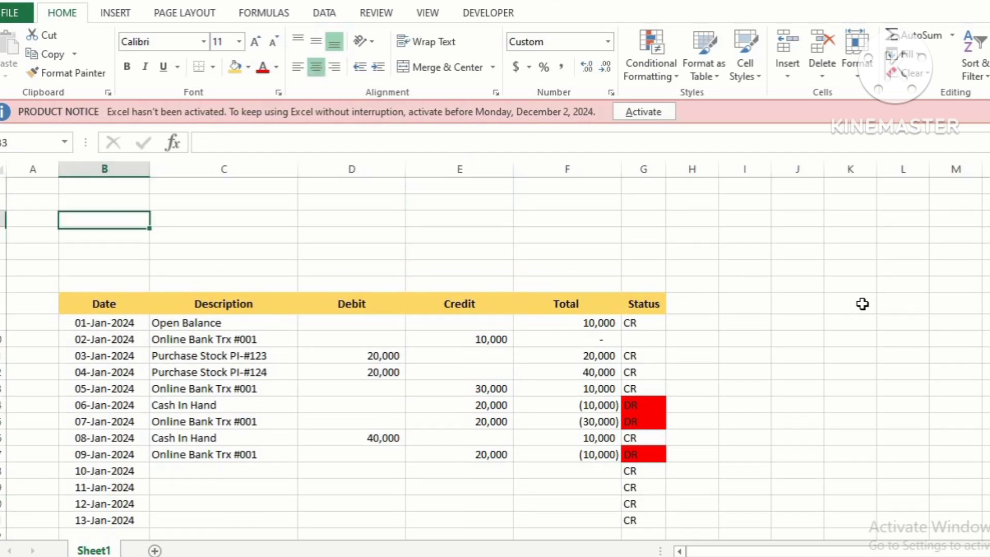
key(shift+Right)
key(shift+Right)
key(shift+Right)
key(shift+Right)
key(shift+Right)
key(shift+Down)
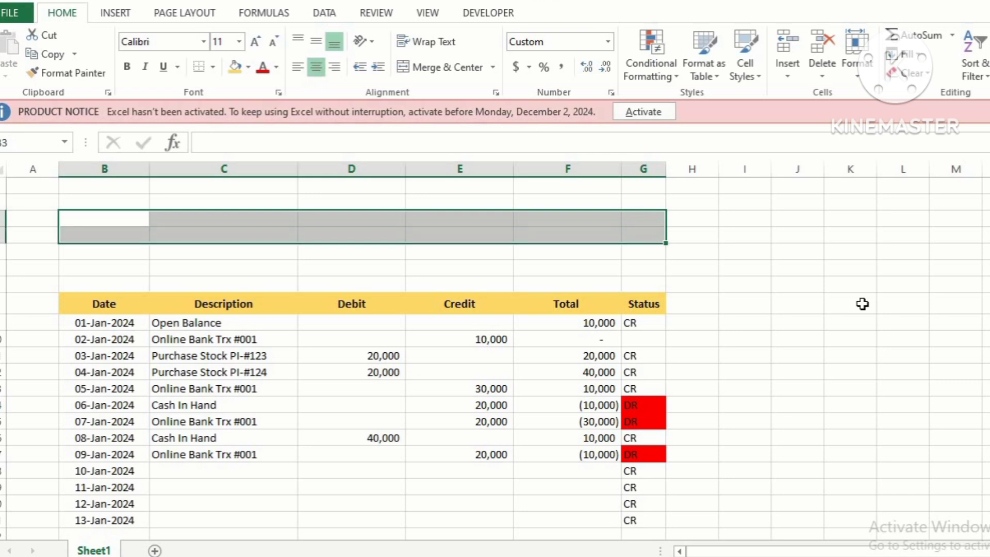
key(alt)
text(hmc)
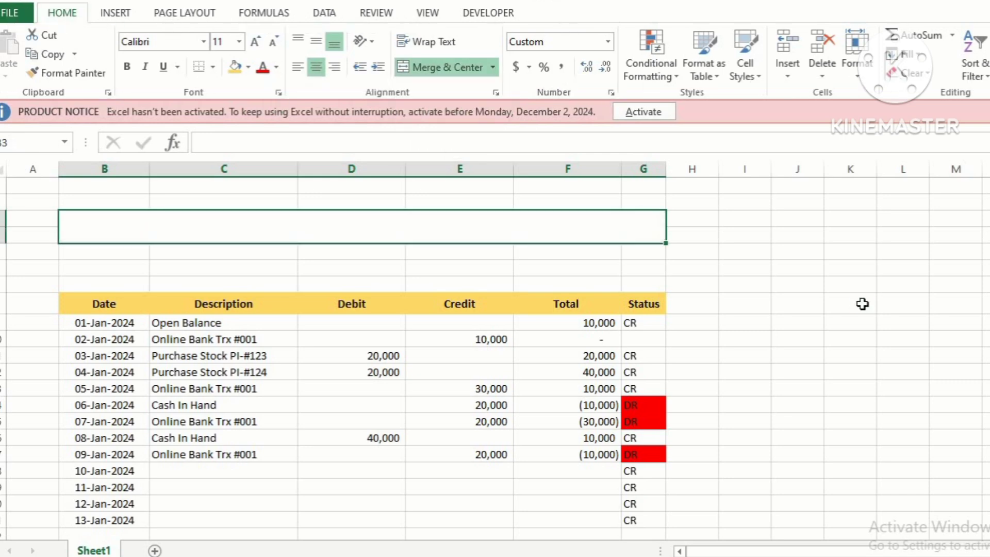
text(Ledger)
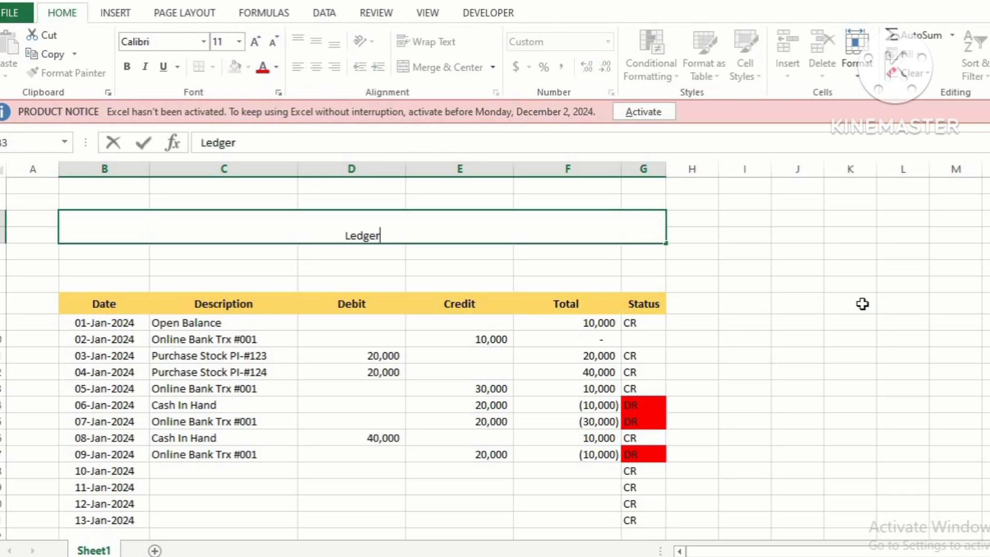
key(Return)
- Middle-align the Ledger title vertically in its merged cell and make it bold
key(Up)
key(alt)
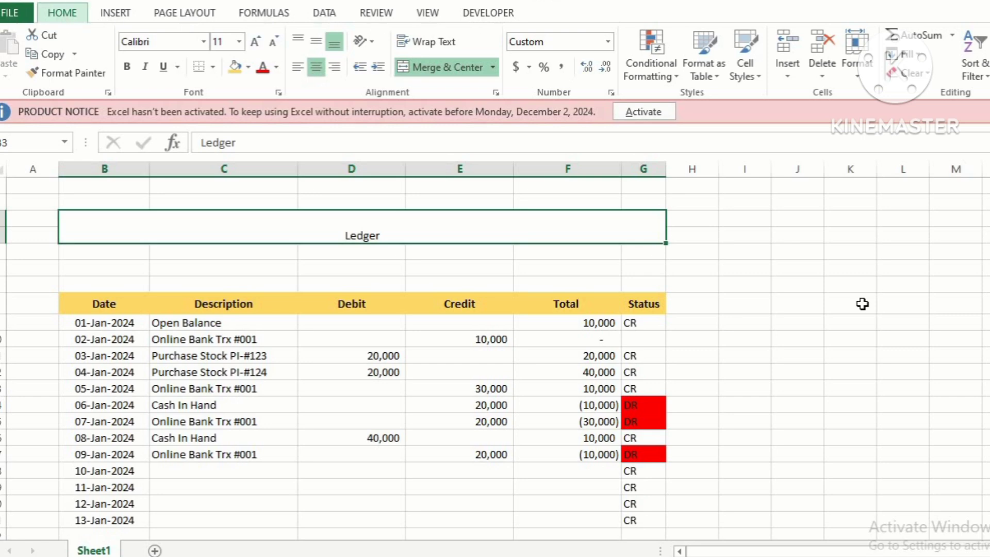
key(h)
key(a)
key(m)
key(ctrl+b)
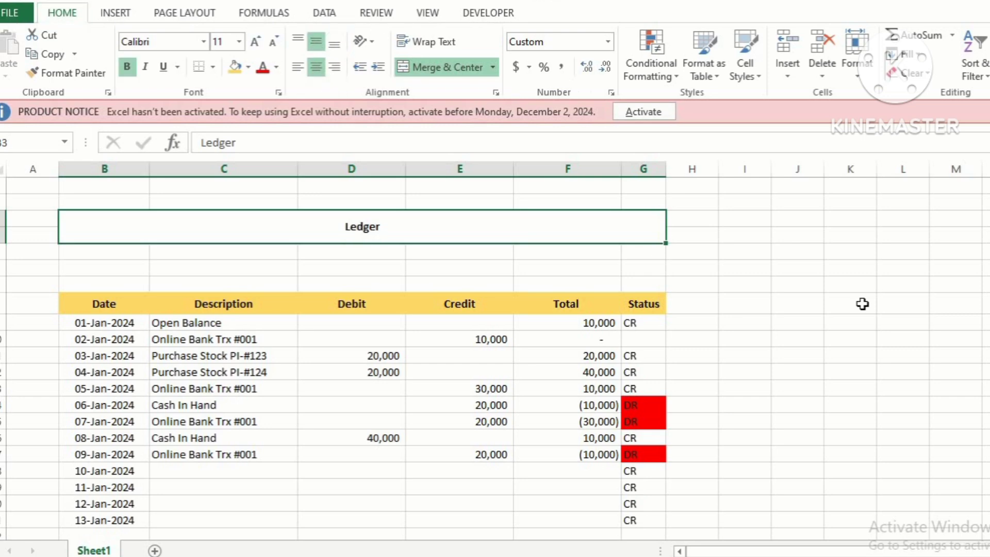
- Set the Ledger title's font to Arial at size 18
key(alt)
key(h)
key(f)
key(f)
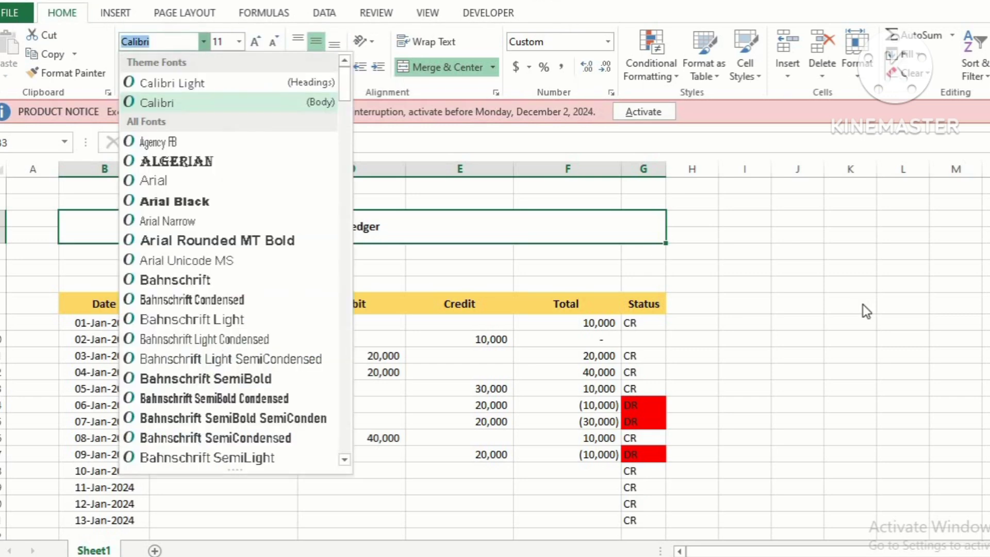
text(arial)
key(Return)
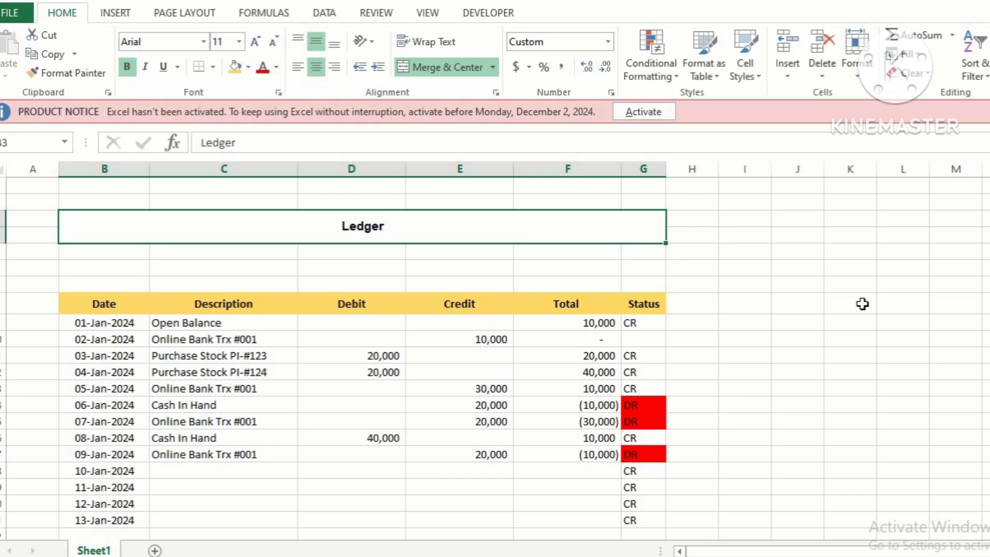
key(alt)
key(h)
key(f)
key(s)
key(Down)
key(Down)
key(Down)
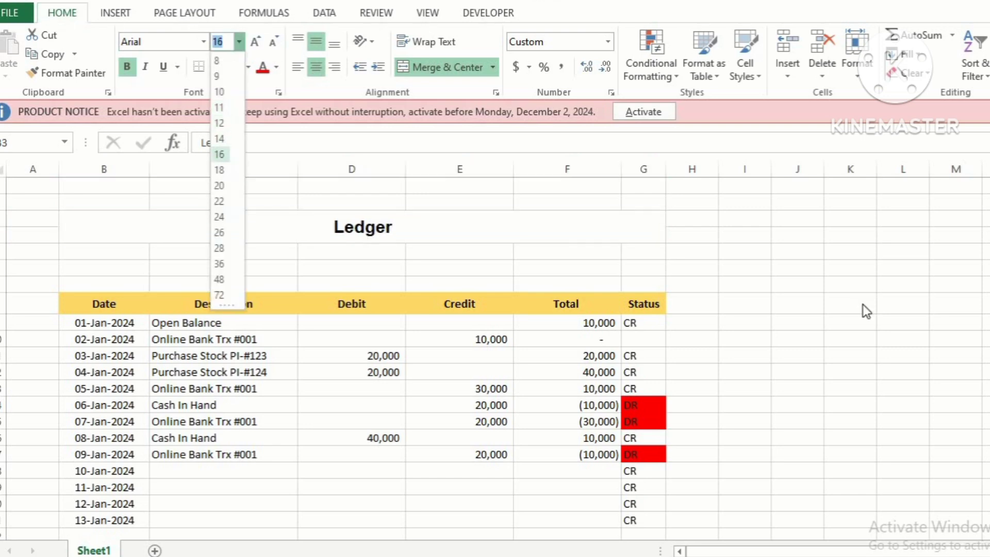
key(Down)
key(Return)
- Change the Ledger title's font color to a dark orange theme color
key(alt)
key(h)
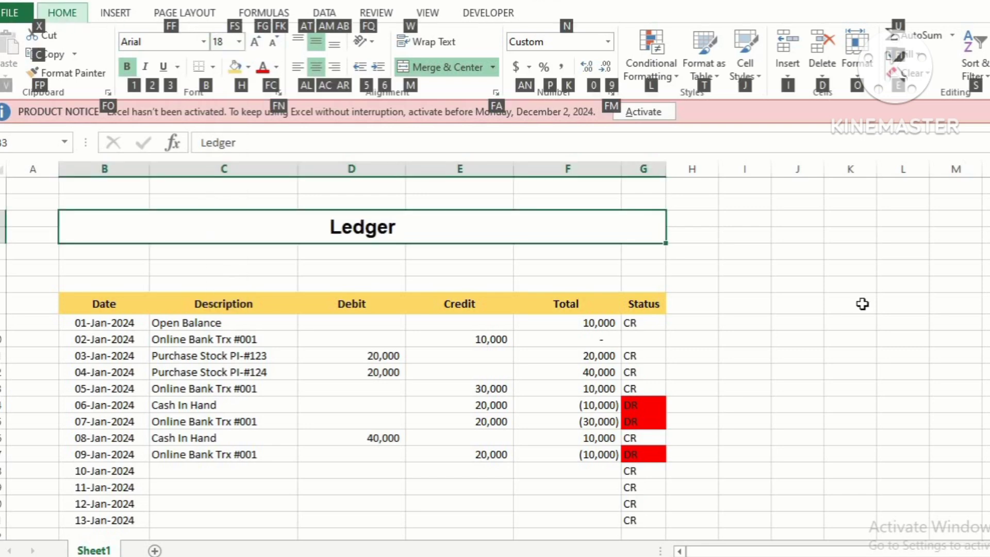
key(f)
key(c)
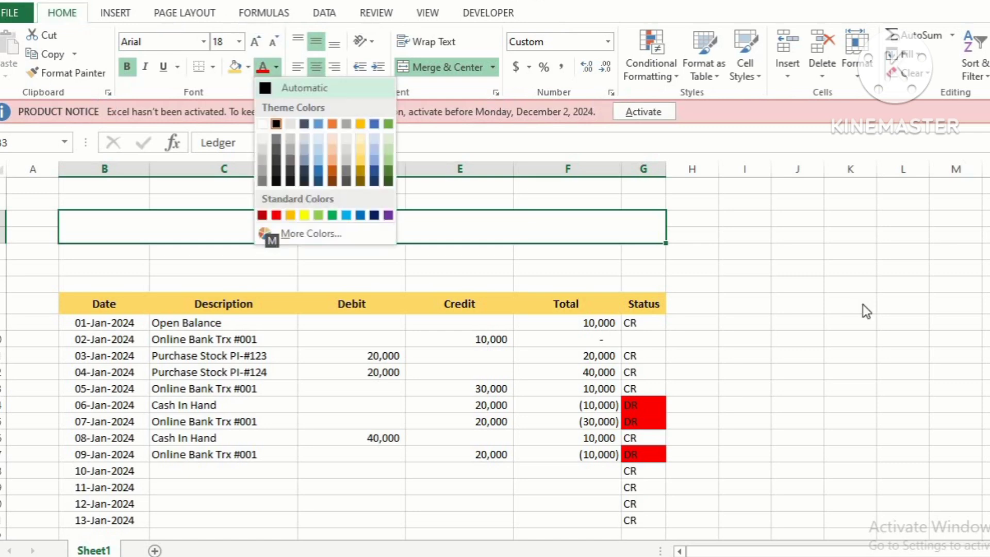
key(Down)
key(Right)
key(Right)
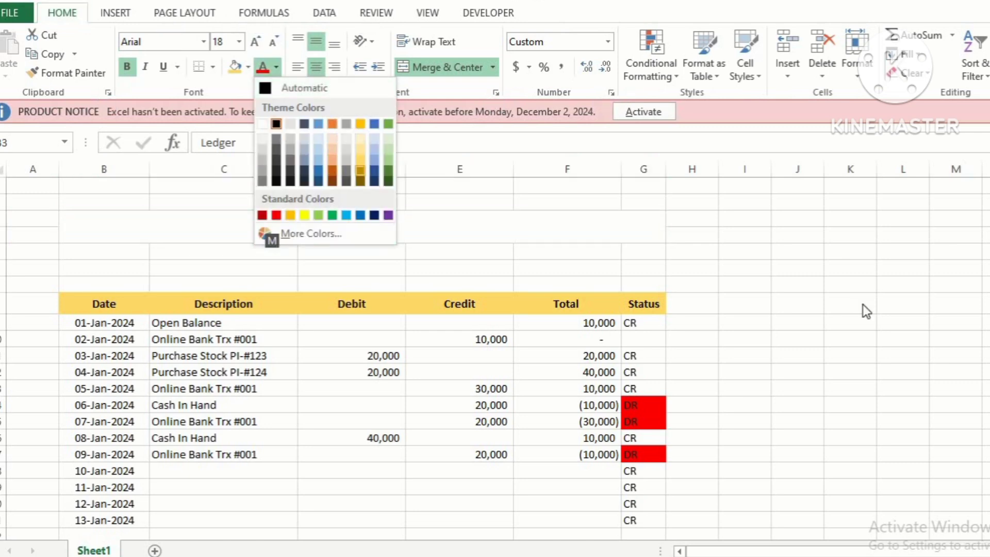
key(Down)
key(Left)
key(Left)
key(Left)
key(Left)
key(Left)
key(Up)
key(Right)
key(Right)
key(Right)
key(Return)
key(Down)
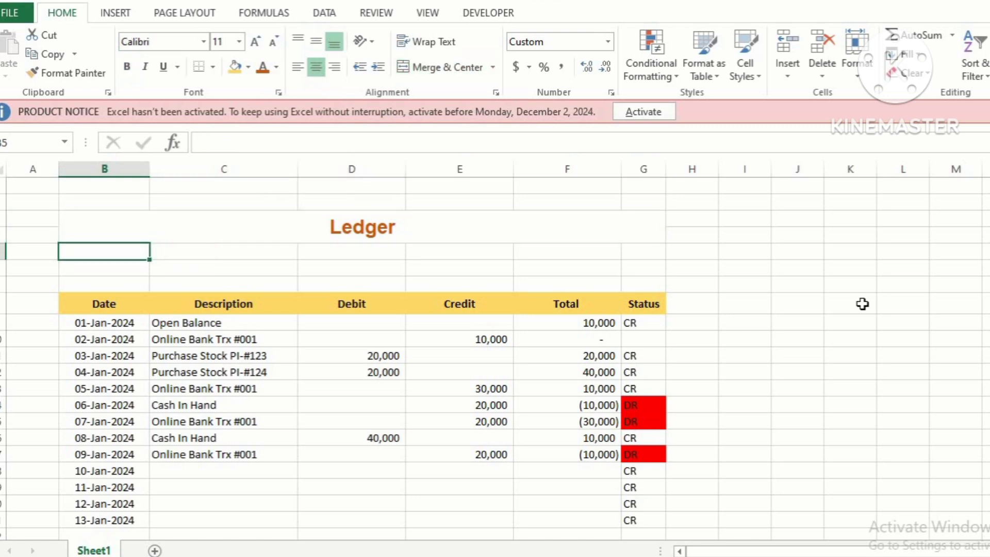
- Fill the merged Ledger title cell with a near-black theme color
key(Up)
key(alt+h)
key(h)
key(Down)
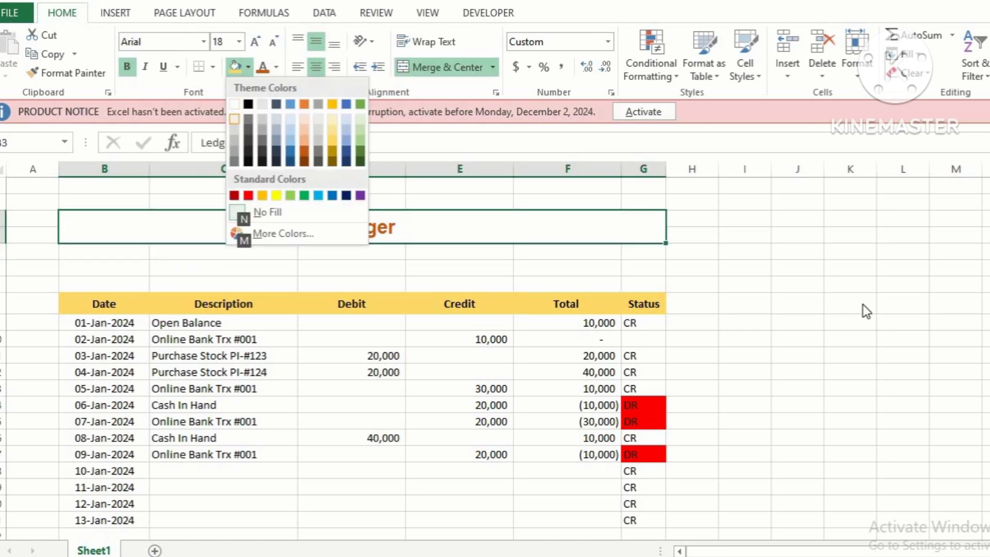
key(Down)
key(Down)
key(Right)
key(Down)
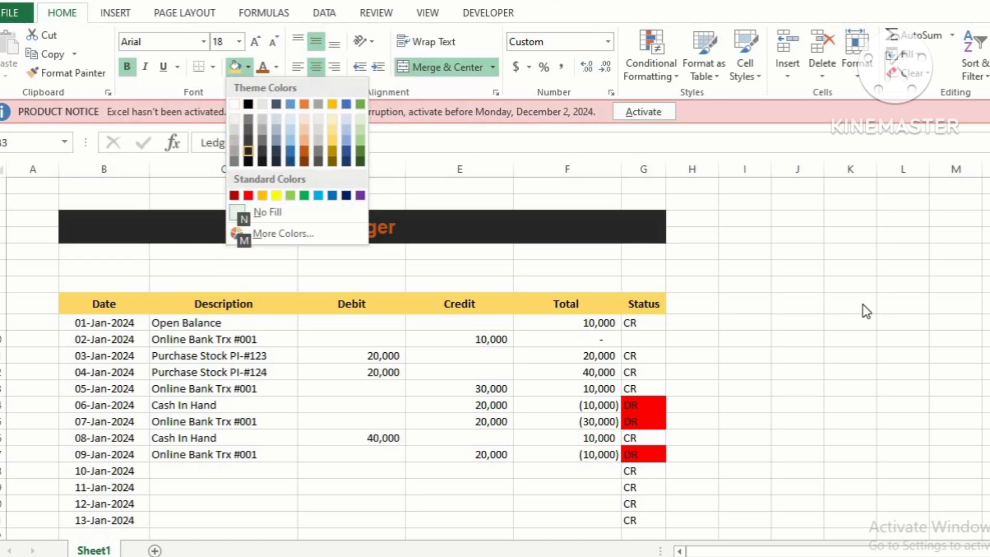
key(Return)
key(Down)
key(Down)
key(Down)
key(Down)
key(Down)
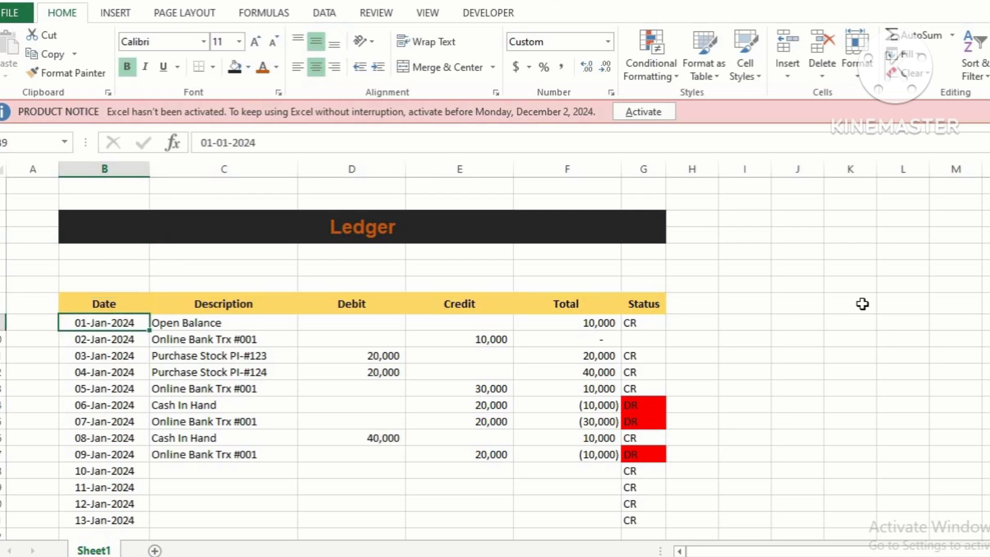
key(Right)
key(Right)
key(Right)
key(Up)
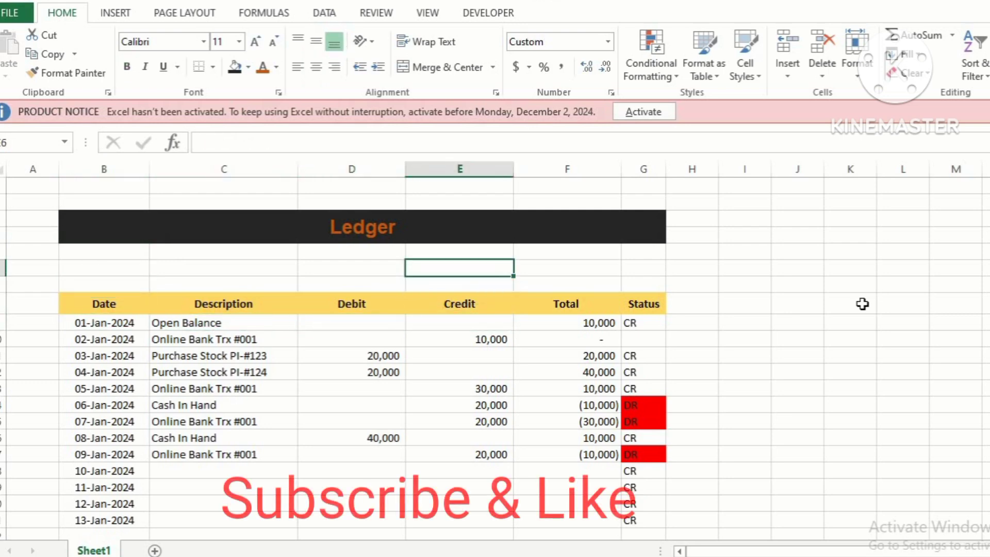
key(Down)
key(Down)
key(Down)
key(Down)
key(Down)
key(Down)
key(Down)
key(Down)
key(Down)
key(Down)
key(Down)
key(Down)
key(Down)
key(Down)
key(Down)
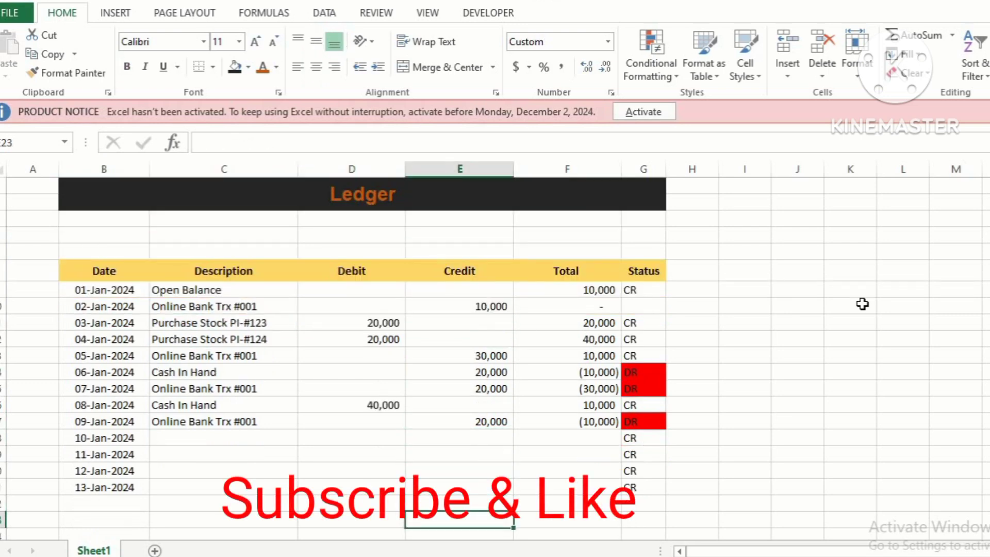